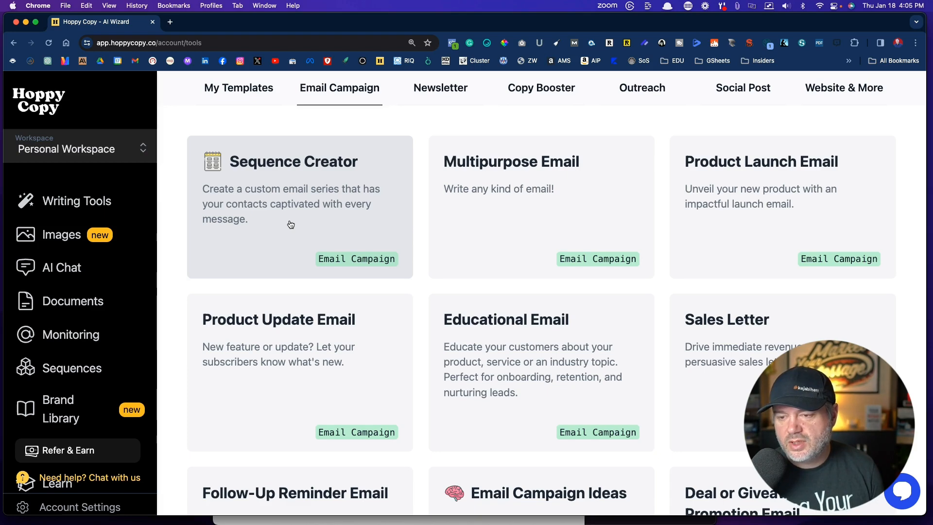
# Open the Sequence Creator template and set its tone to JM Email Style.
pyautogui.click(285, 199)
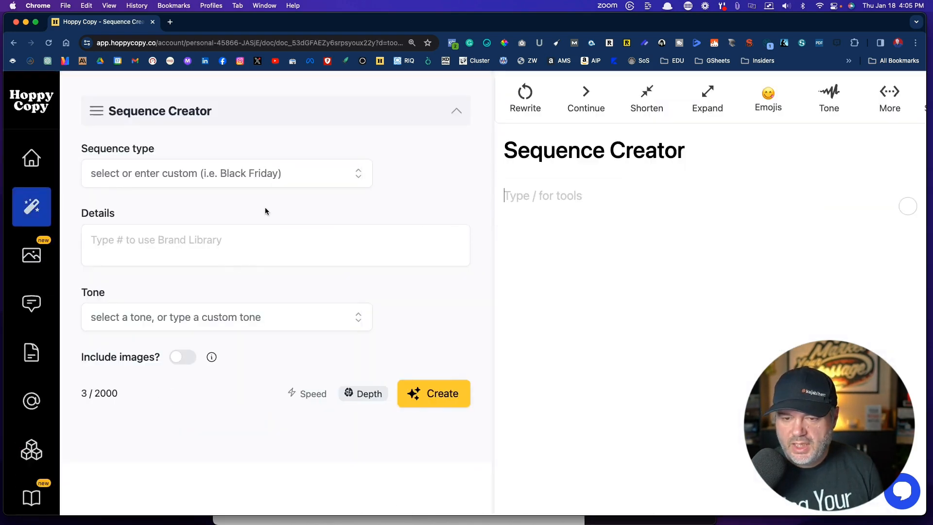
pyautogui.click(160, 319)
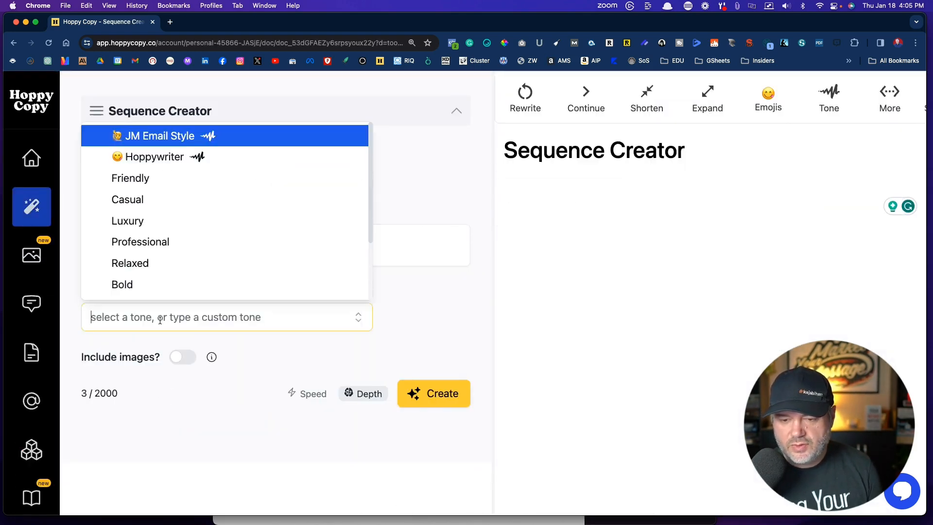
pyautogui.click(152, 137)
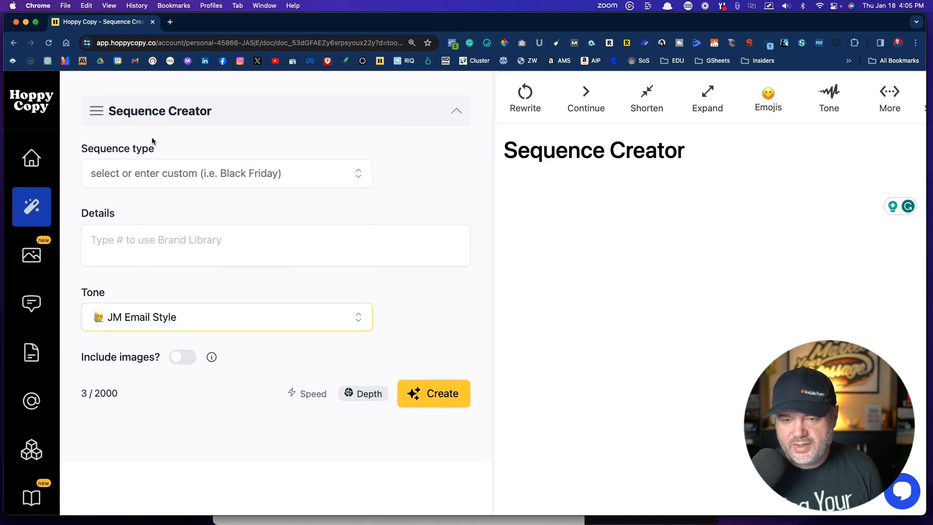
pyautogui.click(115, 282)
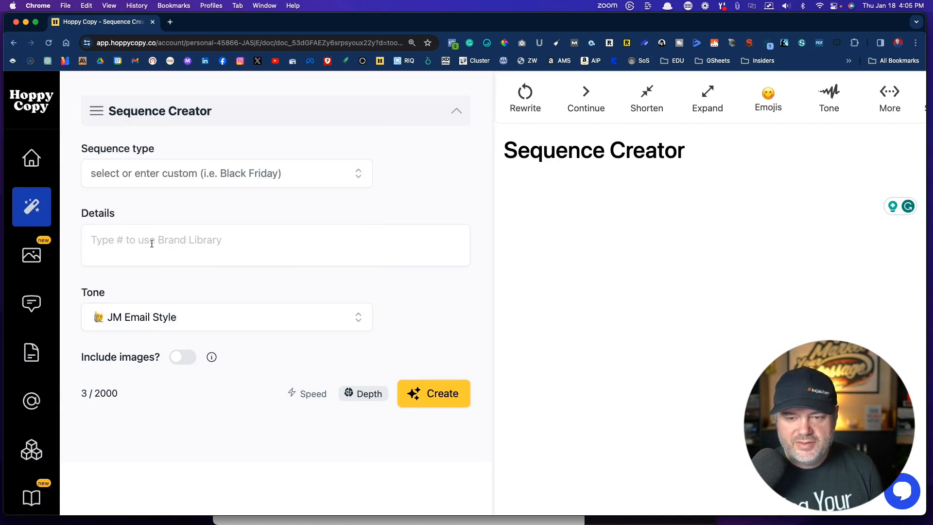
# Insert the Market Your Message entry from the Brand Library into the sequence details using the # reference.
pyautogui.click(181, 244)
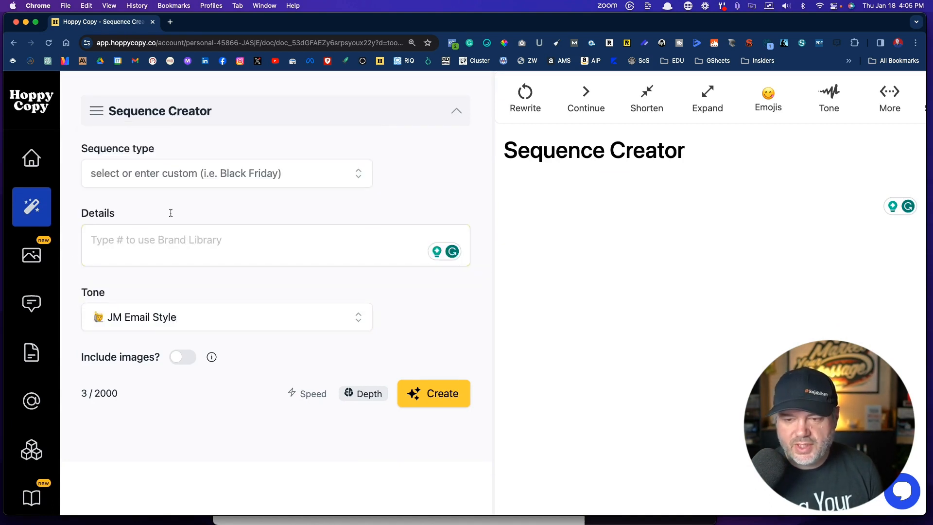
pyautogui.click(170, 241)
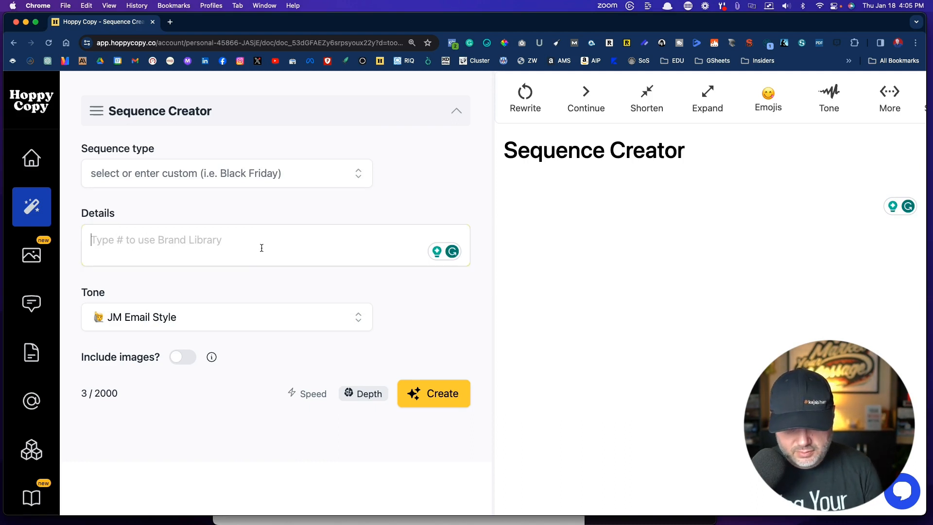
pyautogui.write('#')
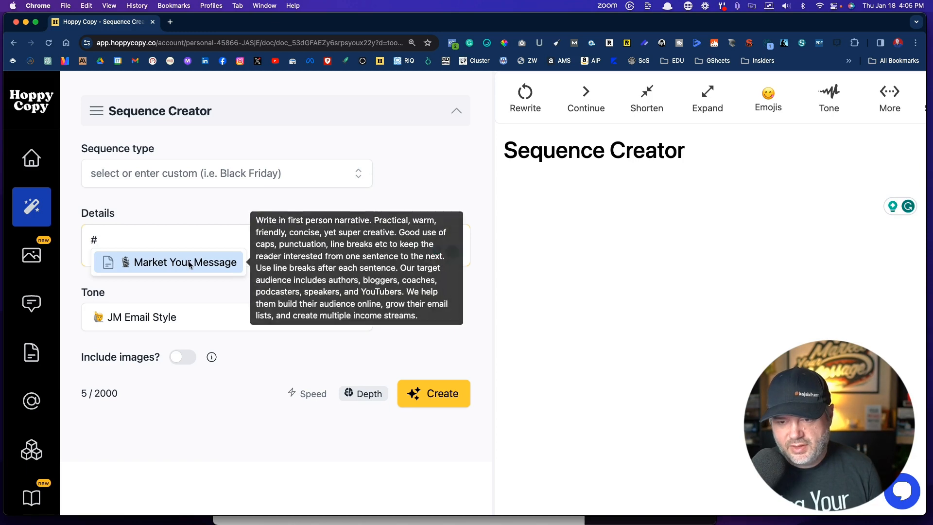
pyautogui.click(189, 263)
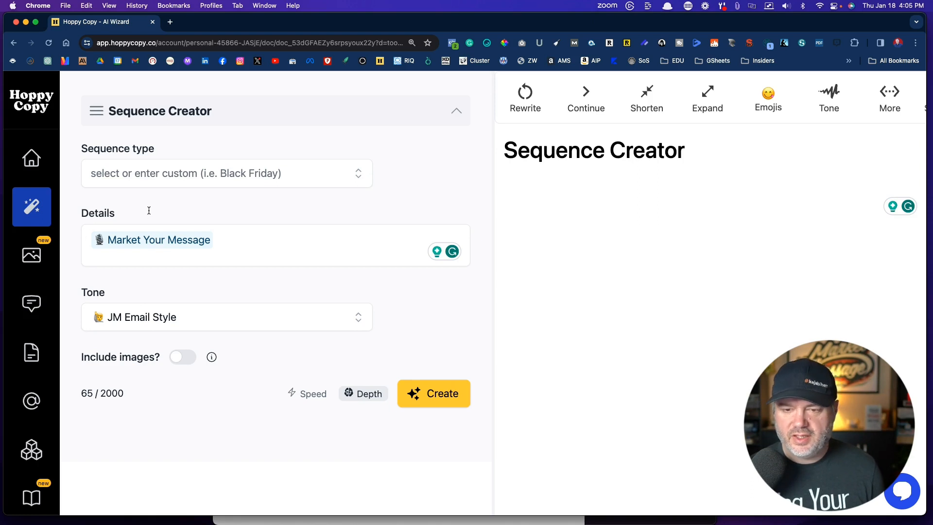
# Review the available sequence types and set the sequence type to Product Launch.
pyautogui.click(146, 174)
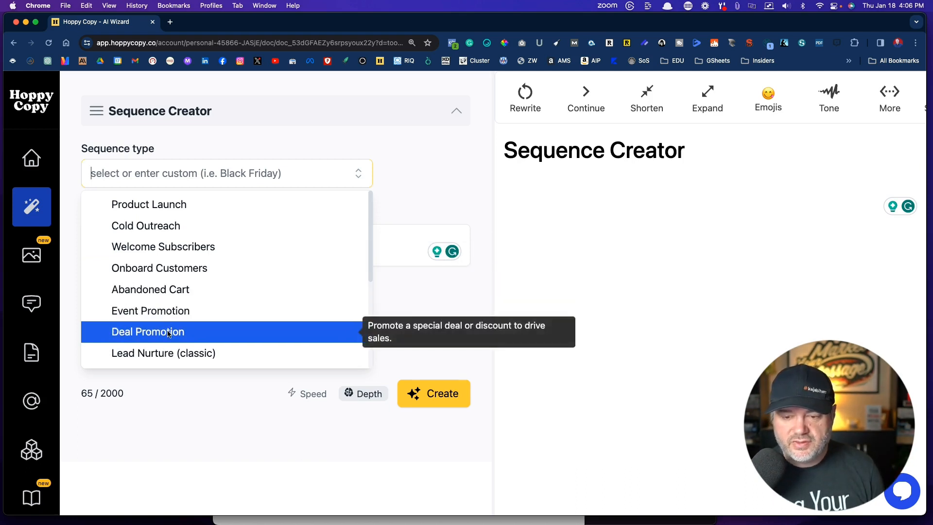
pyautogui.scroll(-3, 168, 333)
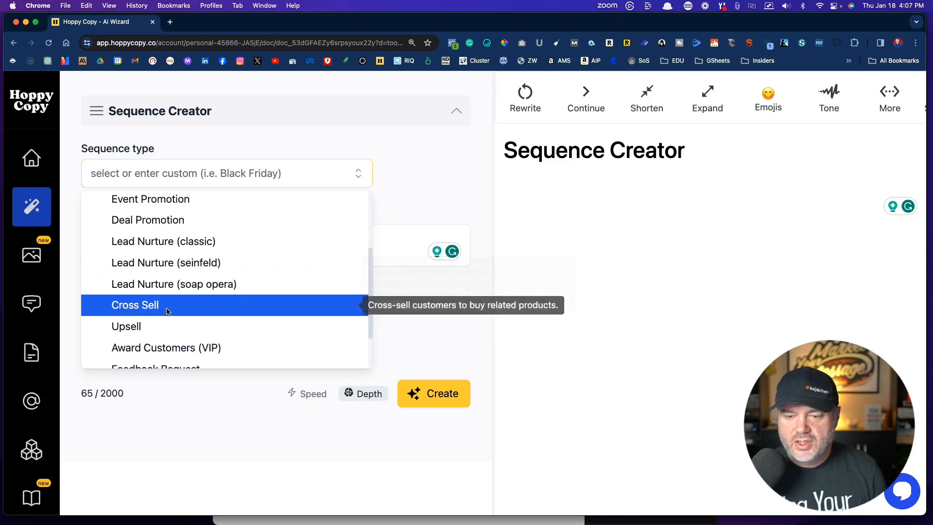
pyautogui.scroll(-3, 167, 308)
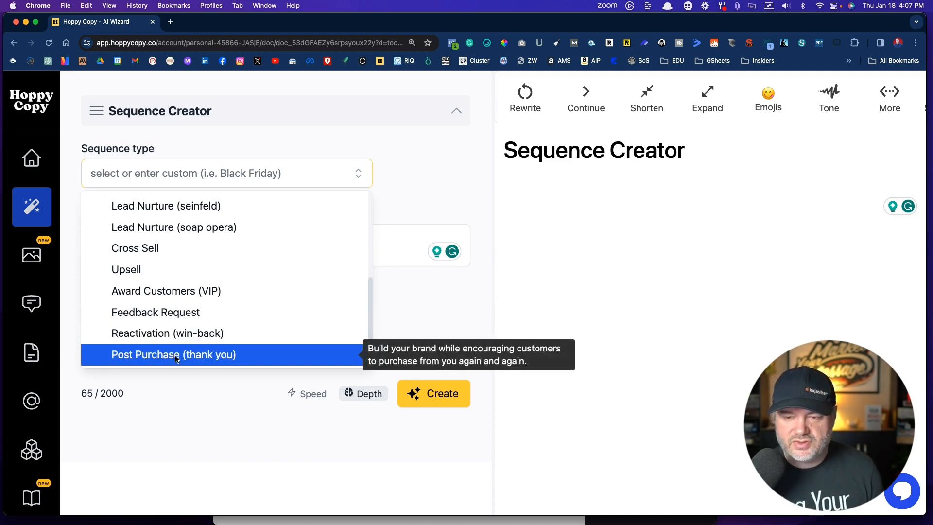
pyautogui.scroll(5, 179, 286)
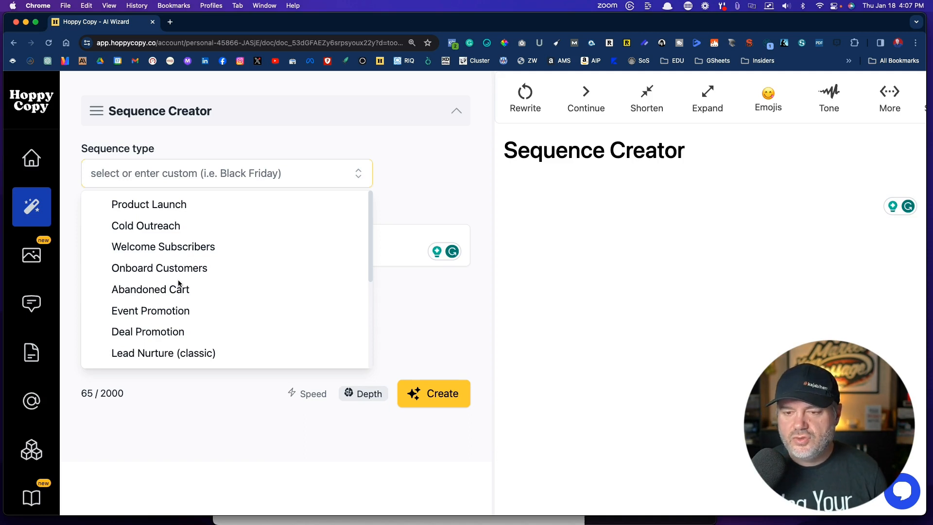
pyautogui.click(137, 204)
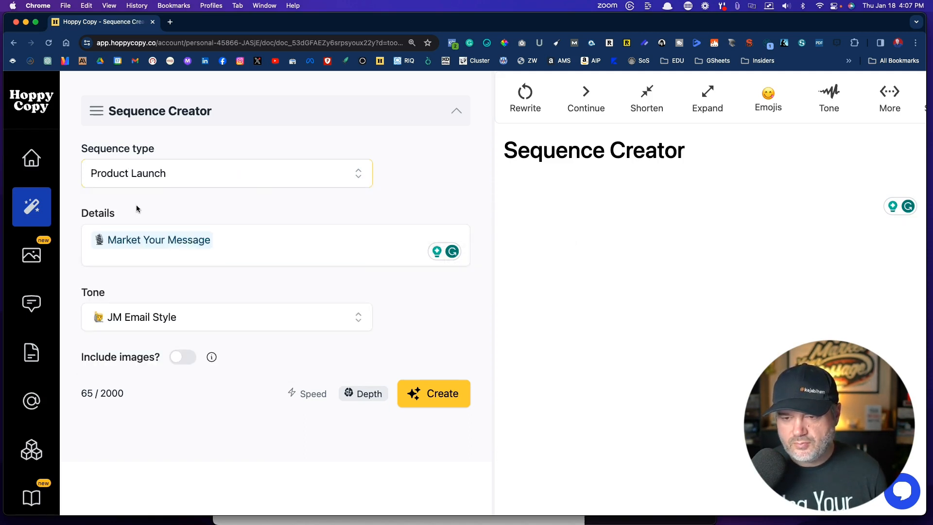
# Add "I am going to host a live virtual workshop on Zoom" after the Brand Library reference in the details.
pyautogui.click(262, 241)
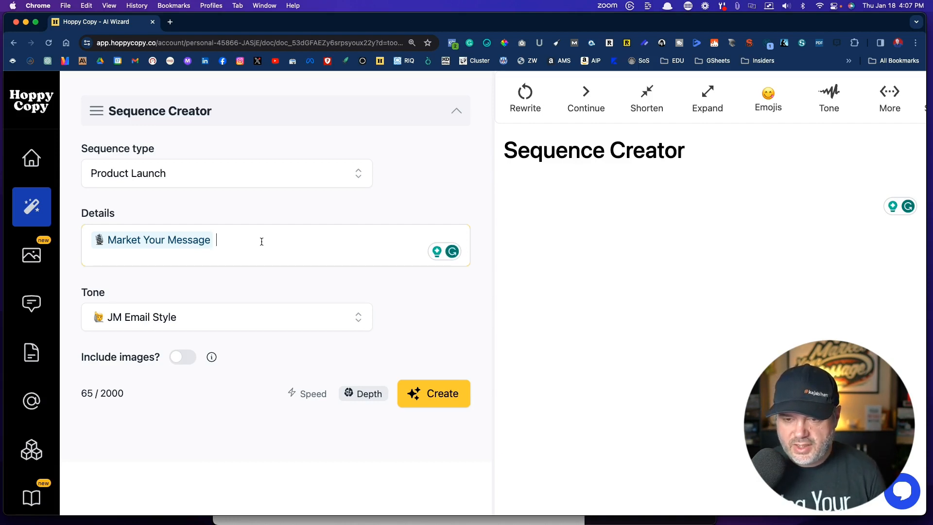
pyautogui.write('I would')
pyautogui.press('BackSpace')
pyautogui.press('BackSpace')
pyautogui.press('BackSpace')
pyautogui.press('BackSpace')
pyautogui.press('BackSpace')
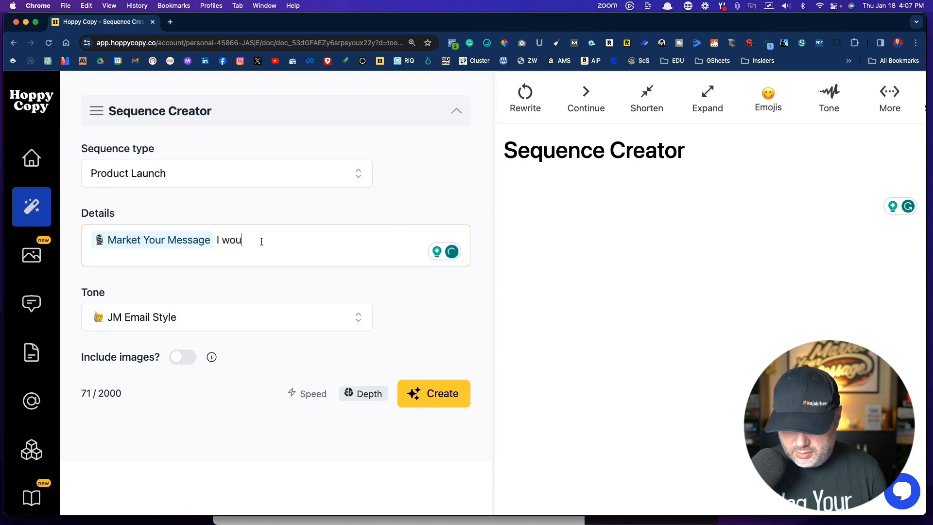
pyautogui.write('am')
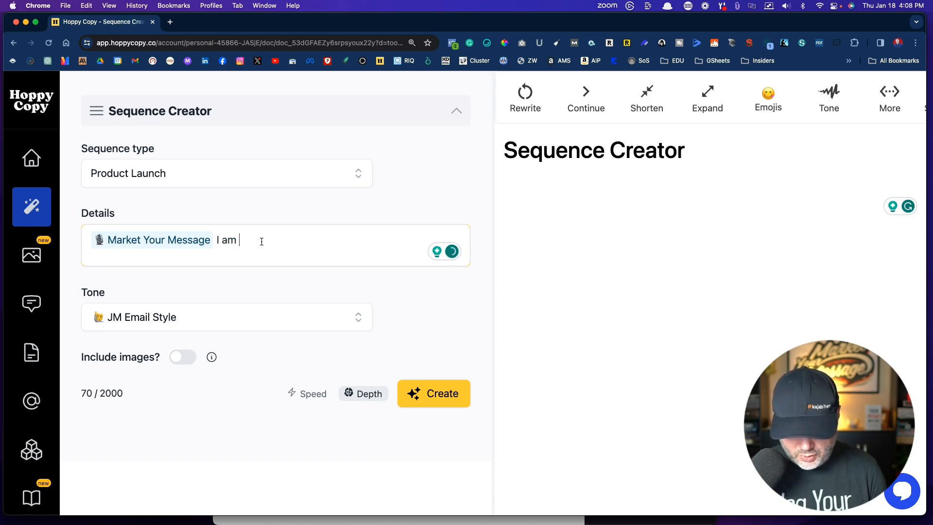
pyautogui.write(' going to host a')
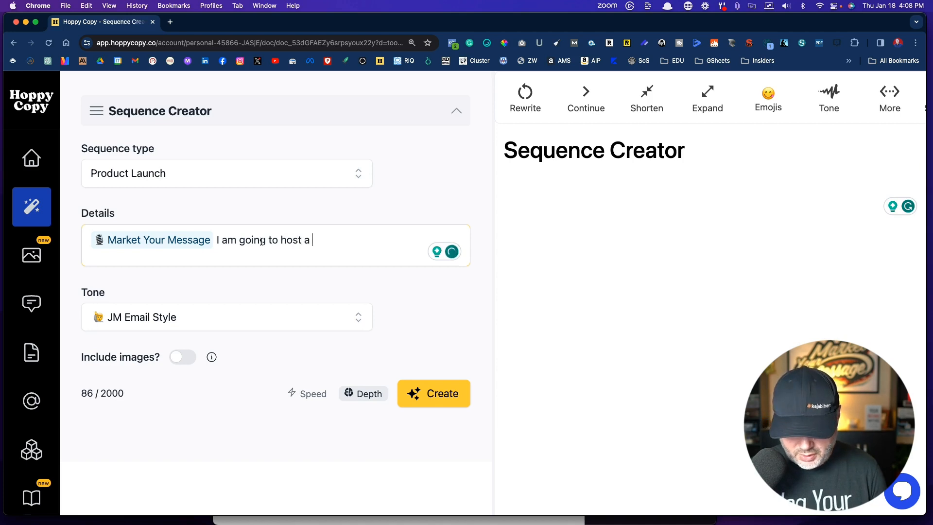
pyautogui.write(' live works')
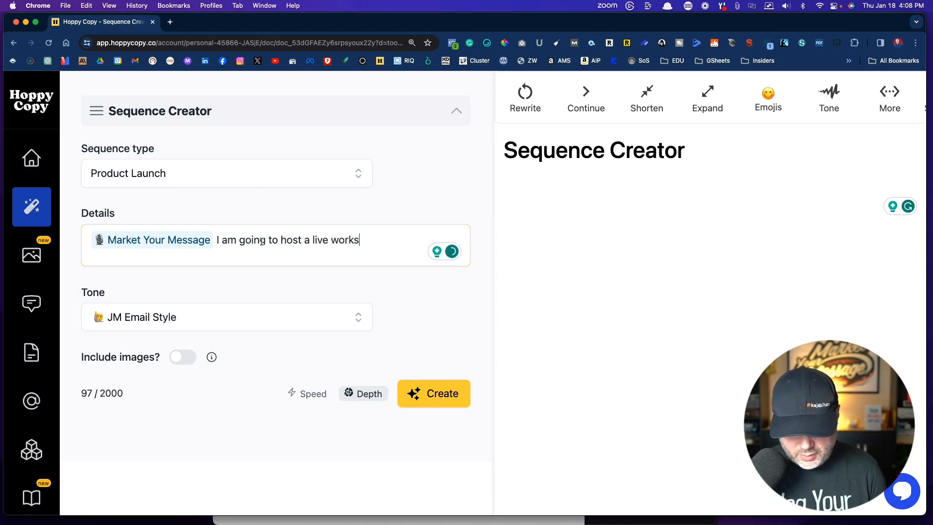
pyautogui.press('BackSpace')
pyautogui.press('BackSpace')
pyautogui.press('BackSpace')
pyautogui.press('BackSpace')
pyautogui.press('BackSpace')
pyautogui.write('vi')
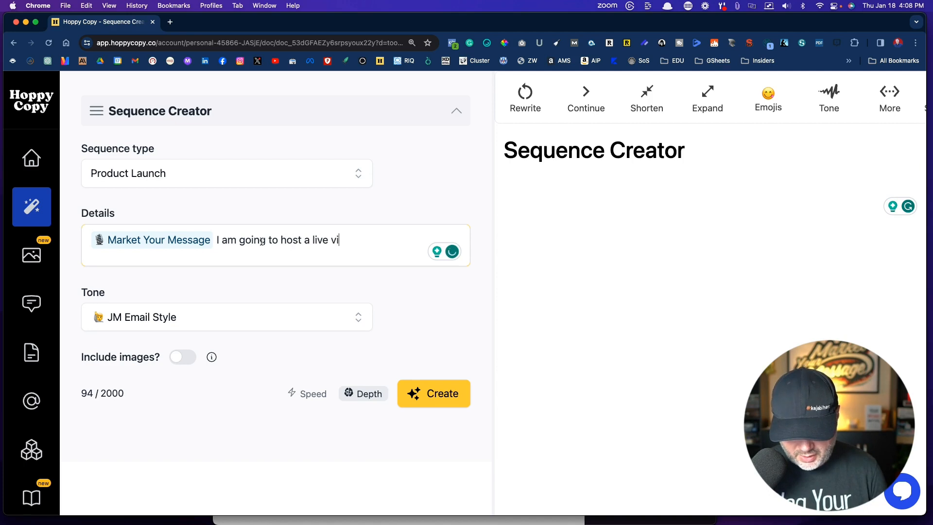
pyautogui.write('rtual wo')
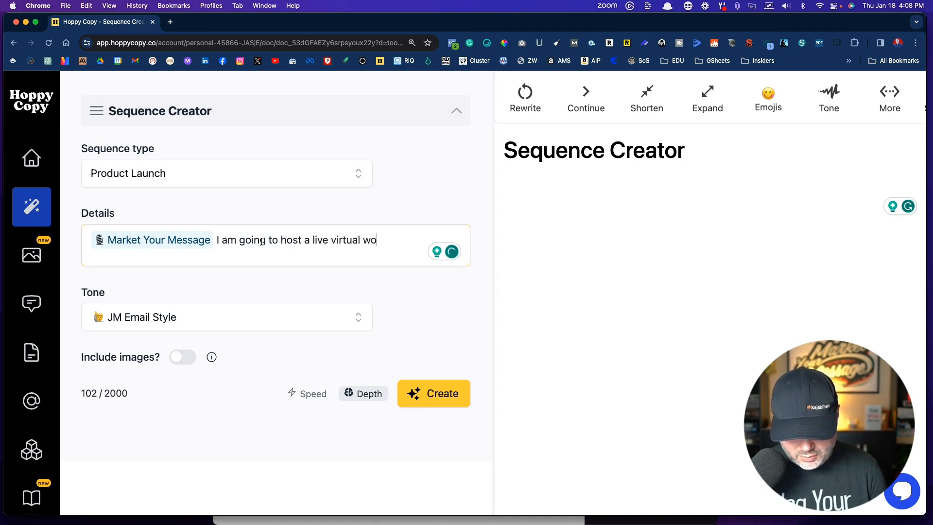
pyautogui.write('rkshop ')
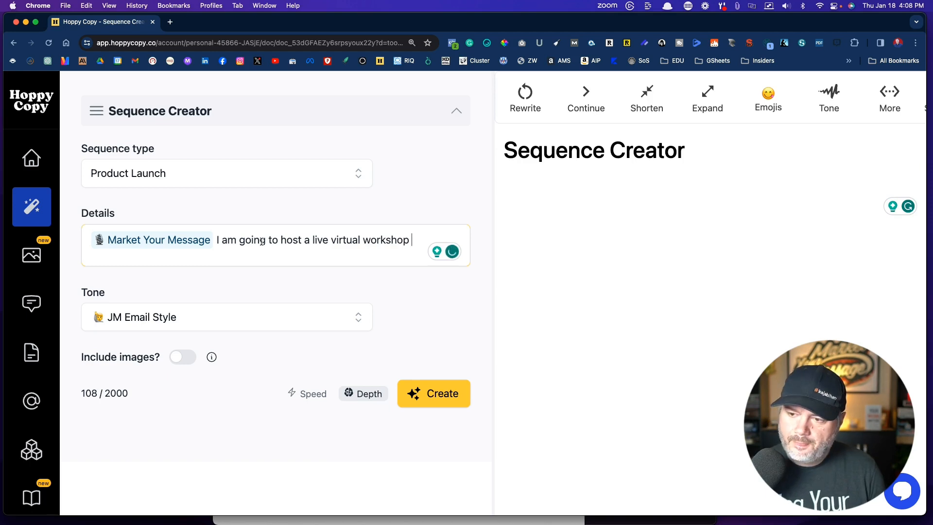
pyautogui.write(' on Zoom ')
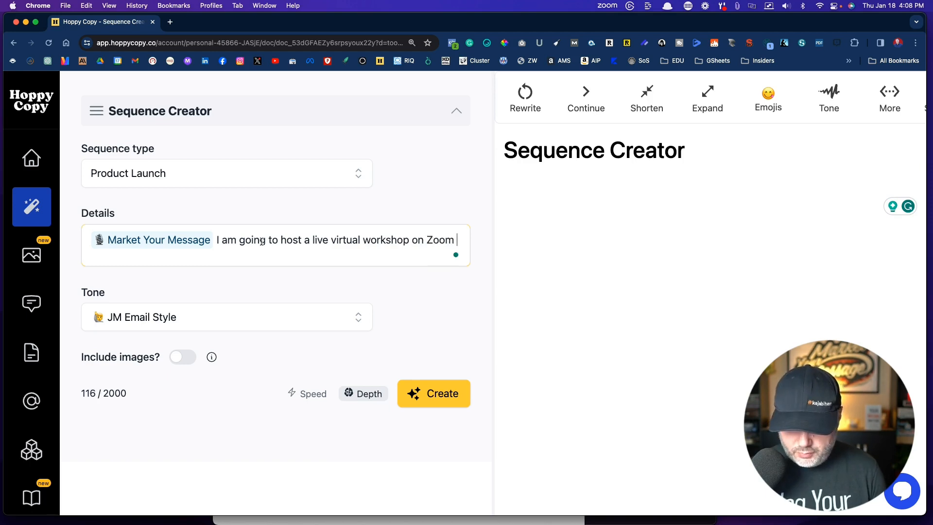
# Continue the details sentence with the workshop's title: called: "The Daily Social Media with AI Workshop.".
pyautogui.write('calle')
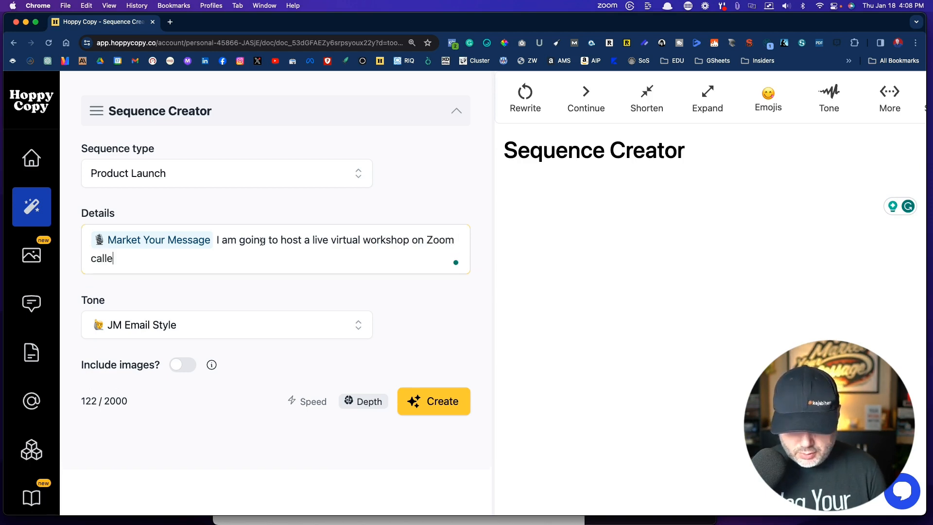
pyautogui.write('d: "The Daily')
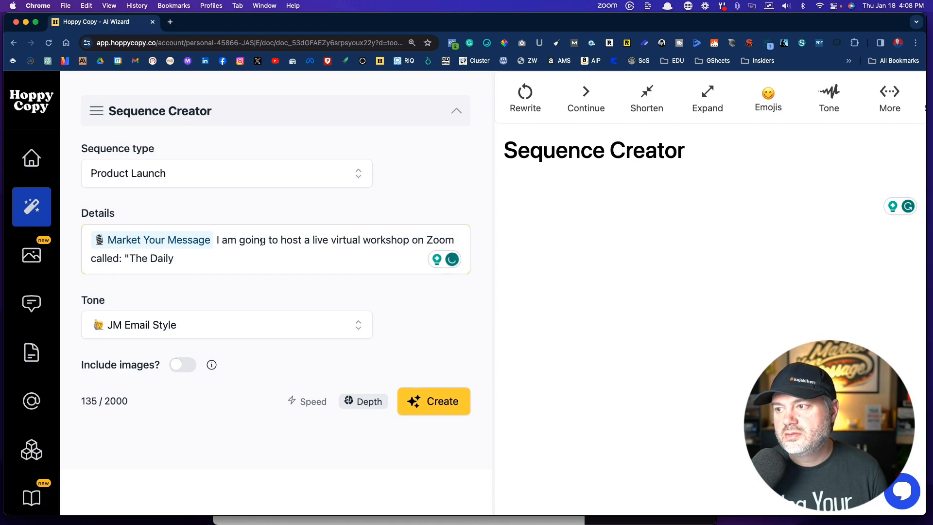
pyautogui.write('Social')
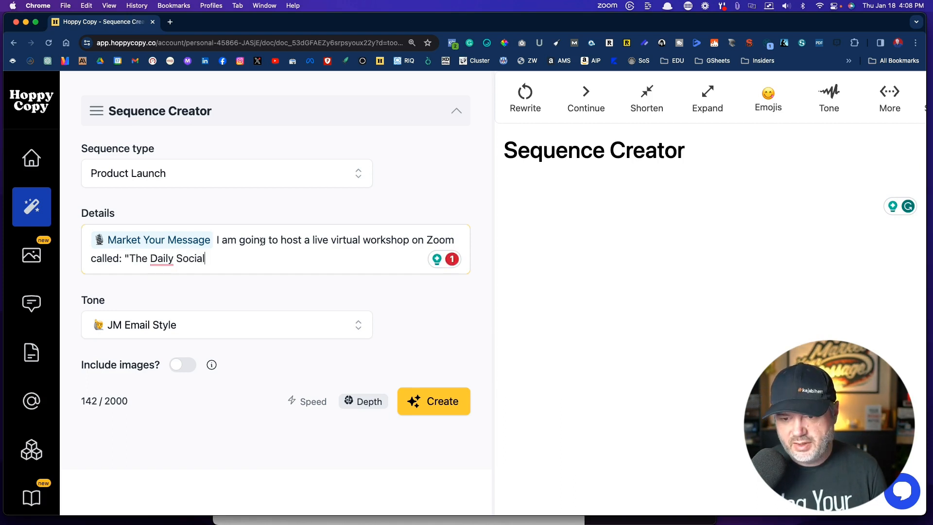
pyautogui.write(' Med')
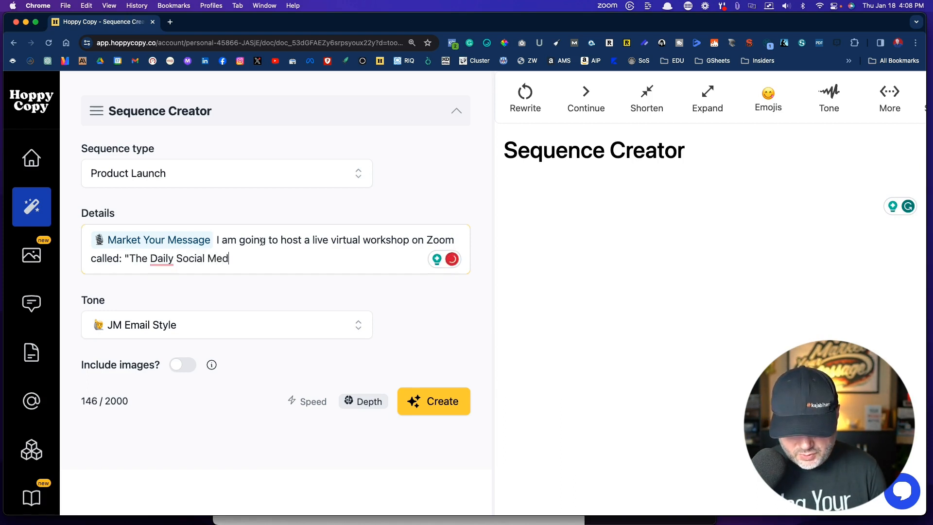
pyautogui.write('ia with A')
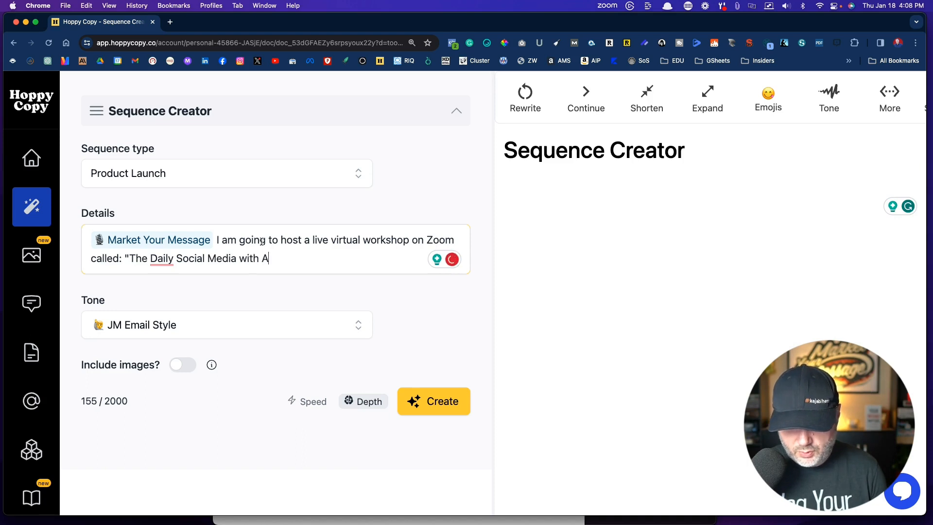
pyautogui.write('I Works')
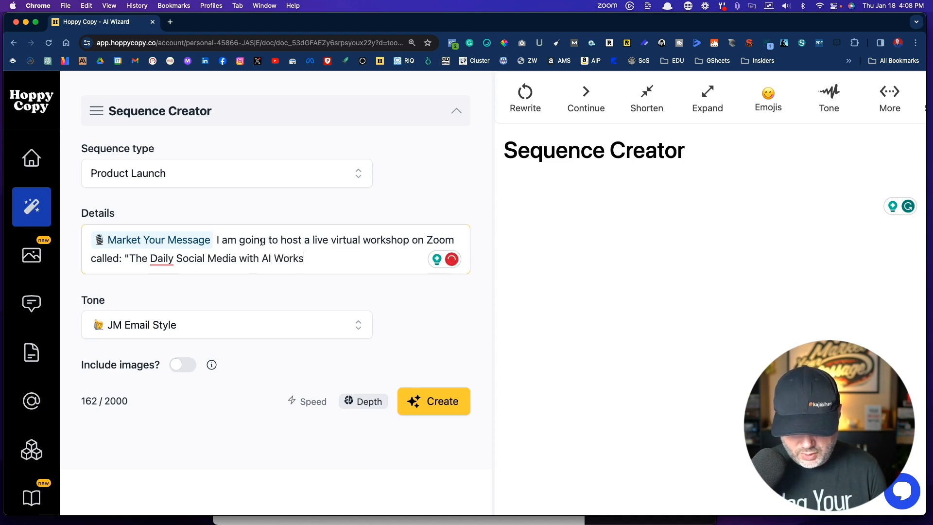
pyautogui.write('hop." The works')
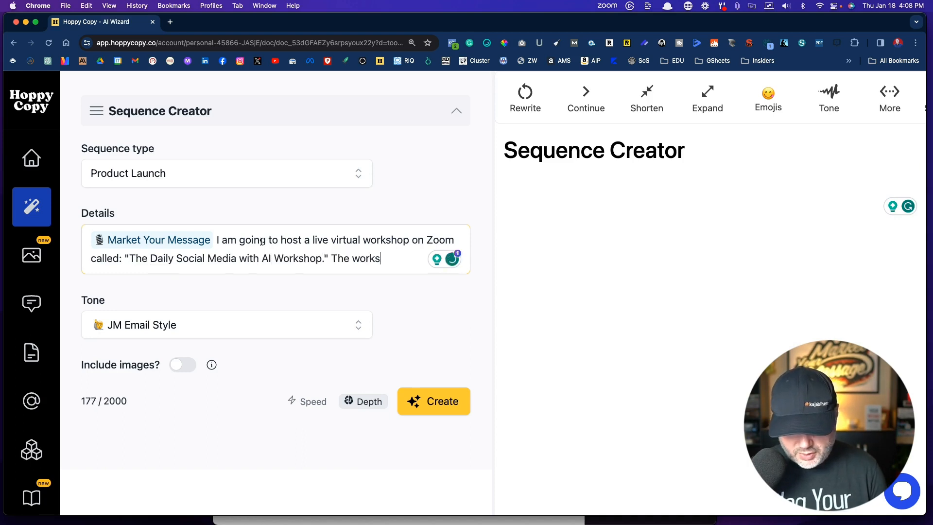
# Complete the sentence after the workshop title: "The workshop only costs $15 to join and you get access to the recordings as well.".
pyautogui.write('hop o')
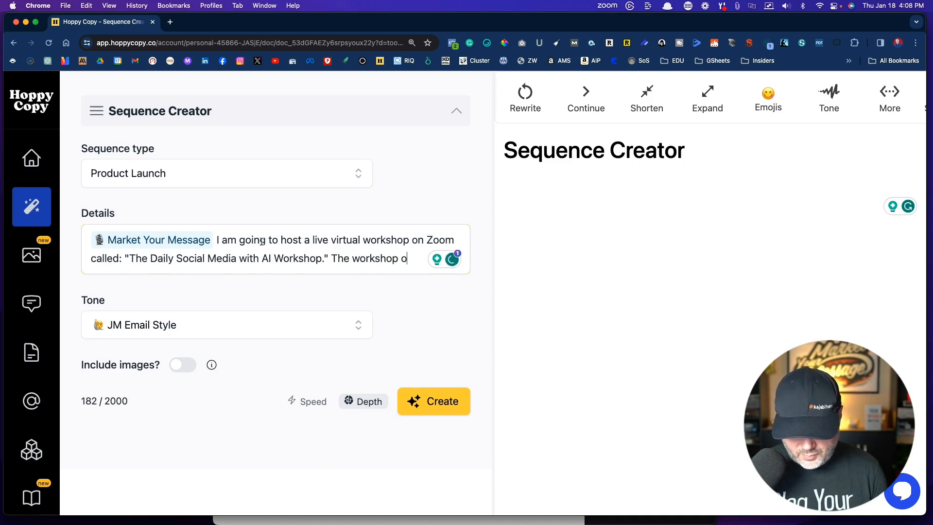
pyautogui.write('nly costs')
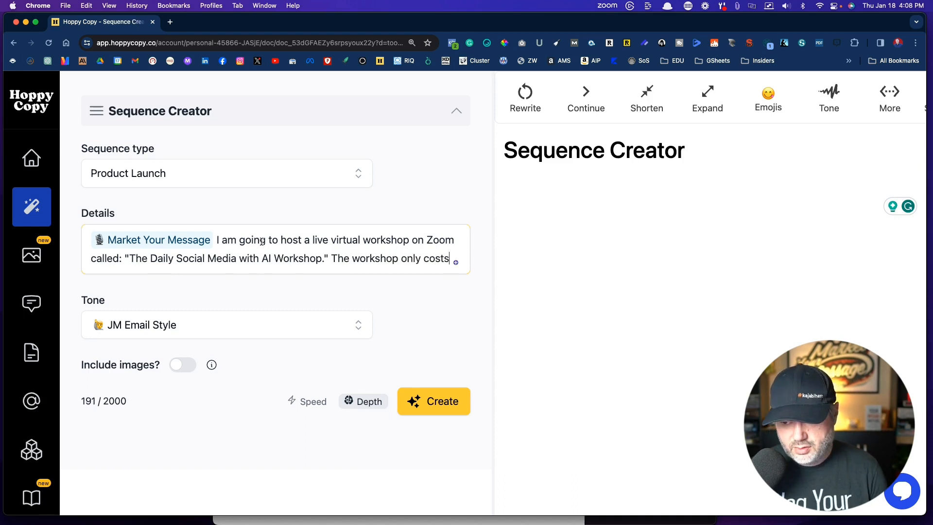
pyautogui.write(' $15')
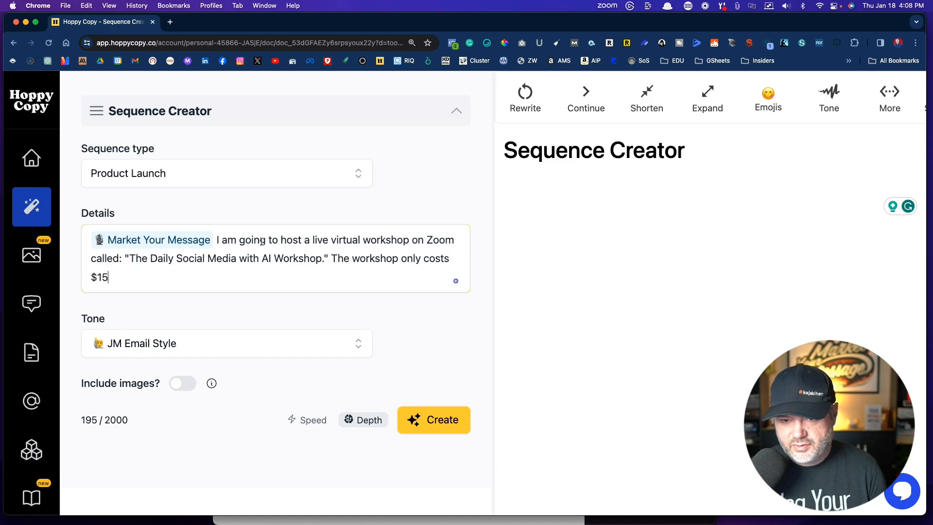
pyautogui.write(' to ')
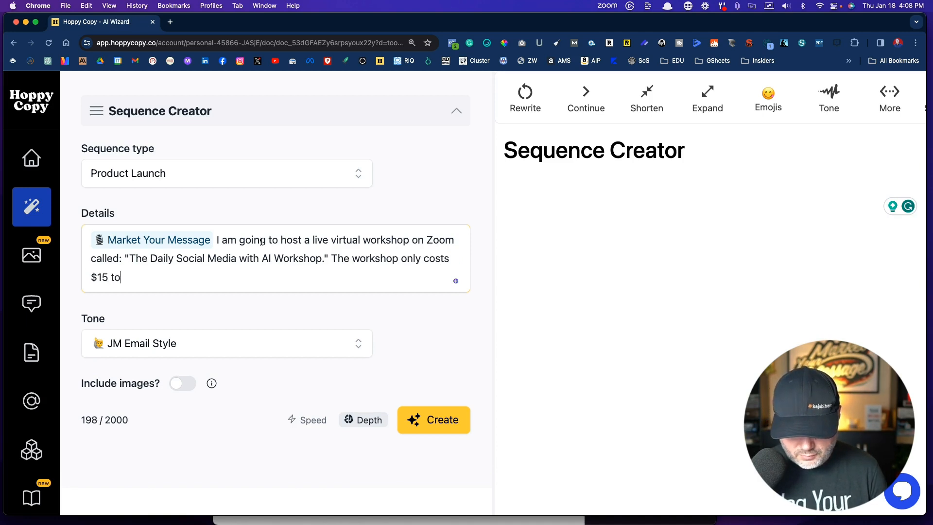
pyautogui.write('join')
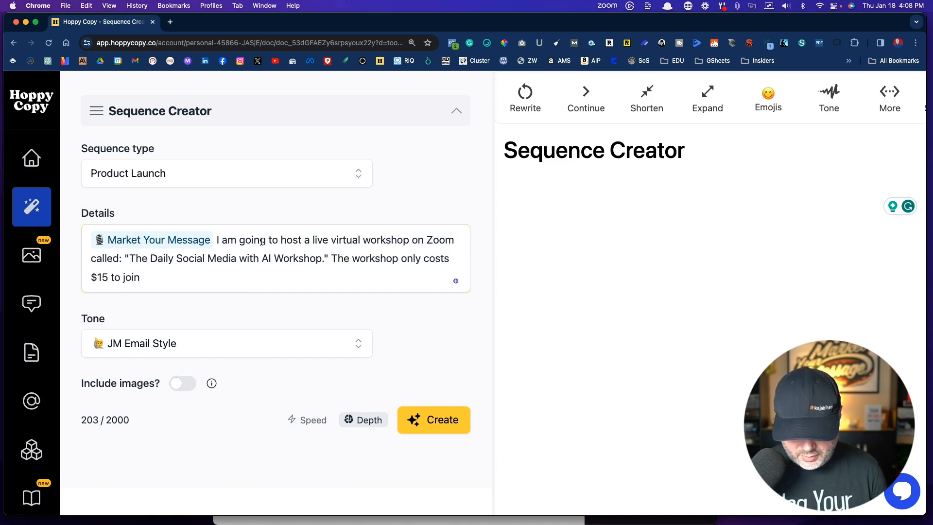
pyautogui.write(' and you get')
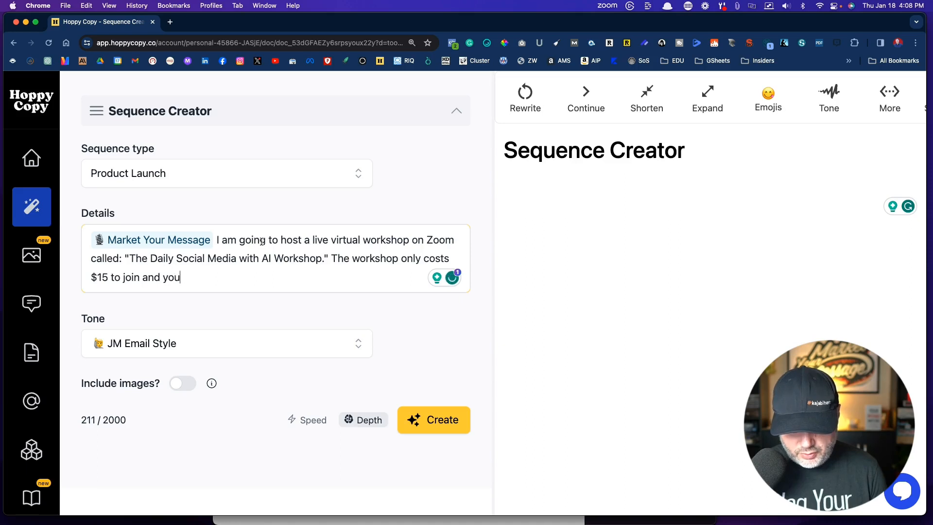
pyautogui.write('ces')
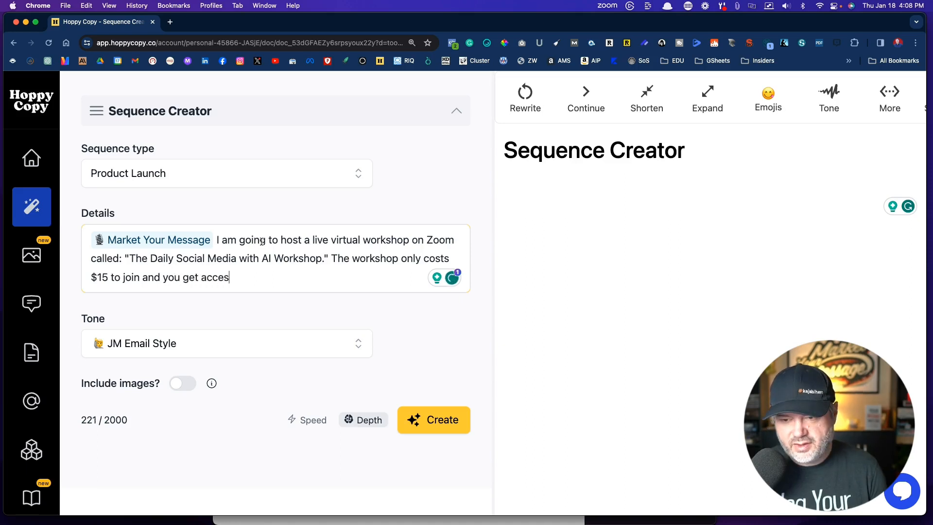
pyautogui.write('s to the re')
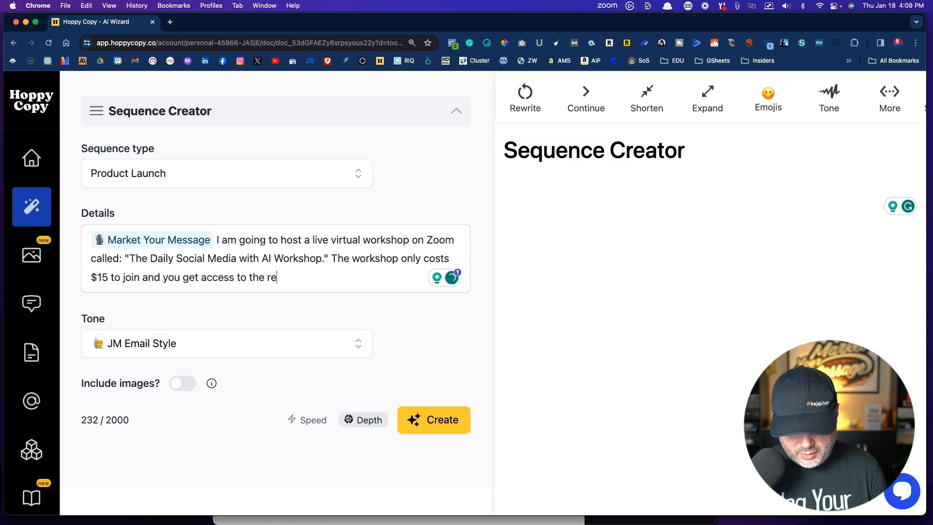
pyautogui.write('cordings as well.')
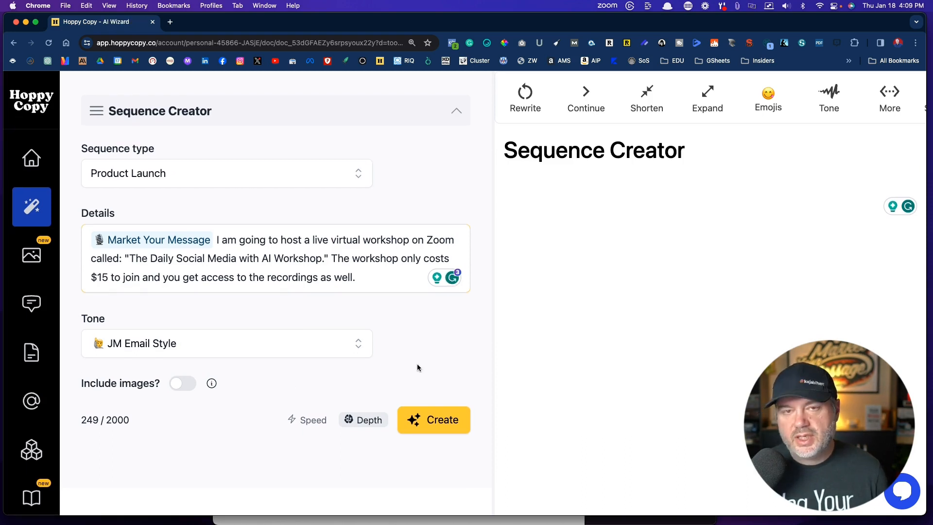
# Generate the email sequence outline from the entered details and review it from the first email, The Countdown Begins!
pyautogui.click(425, 424)
pyautogui.click(425, 424)
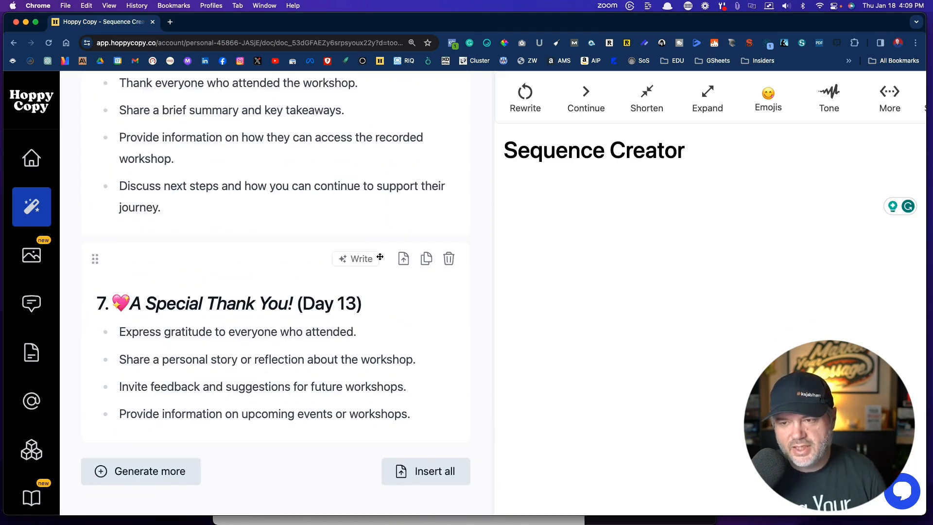
pyautogui.scroll(20, 277, 154)
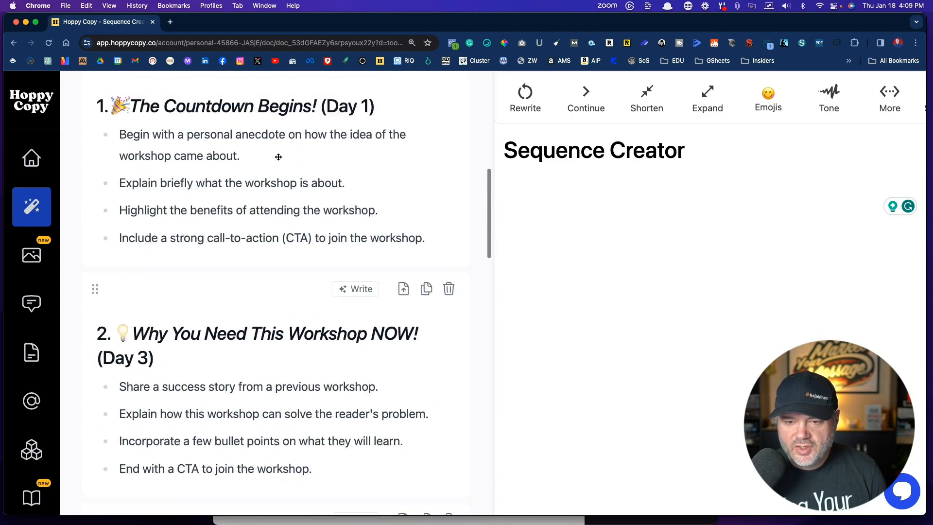
pyautogui.scroll(5, 278, 157)
pyautogui.scroll(-2, 278, 156)
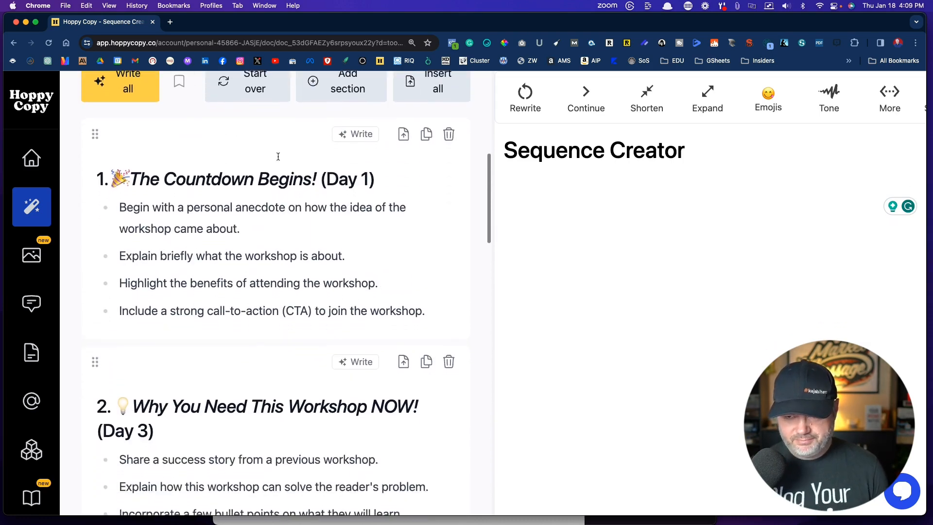
pyautogui.scroll(-2, 278, 156)
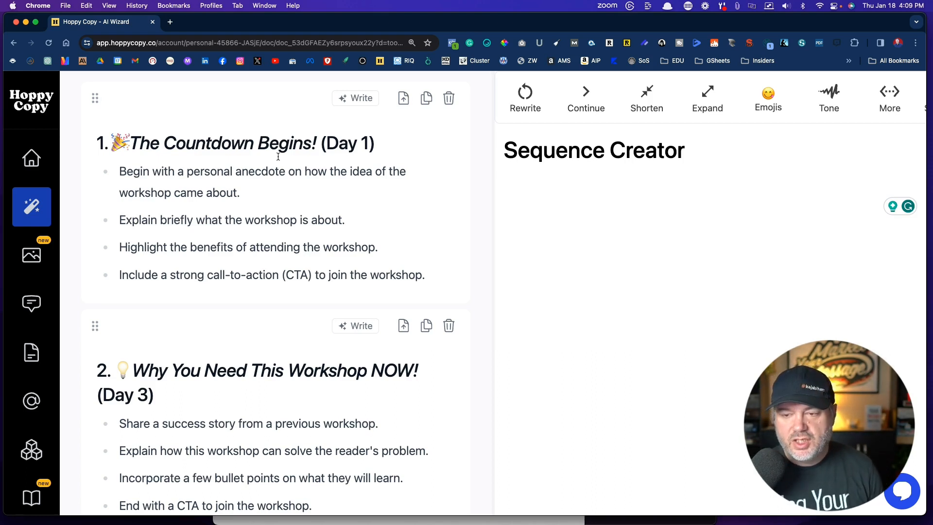
# Examine the bullet points about the personal anecdote and the workshop explanation in the Day 1 email outline.
pyautogui.moveTo(232, 194); pyautogui.dragTo(118, 176)
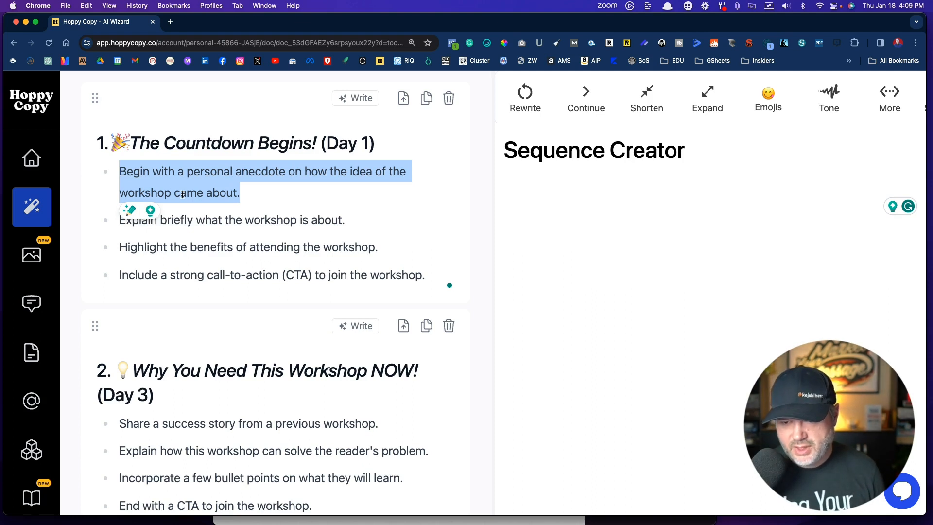
pyautogui.click(227, 222)
pyautogui.moveTo(346, 222); pyautogui.dragTo(199, 225)
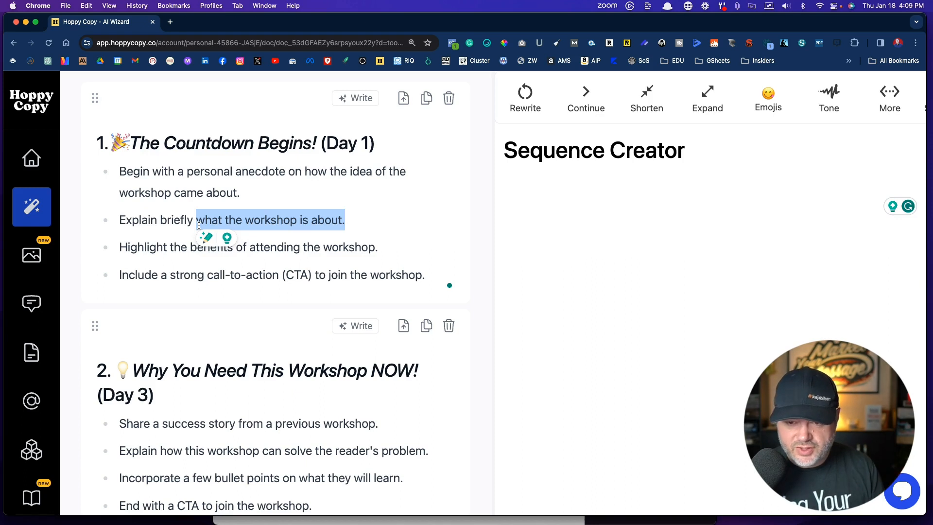
pyautogui.click(270, 248)
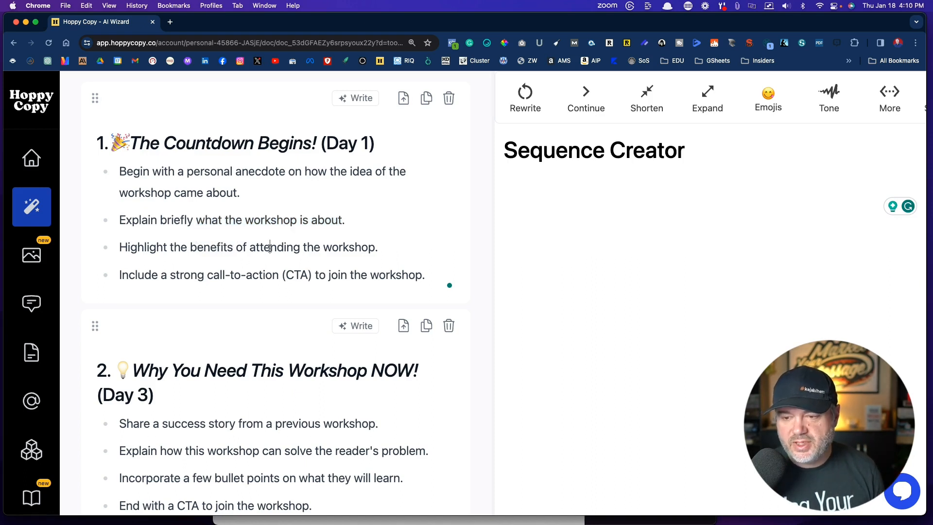
# Replace the personal anecdote bullet in the Day 1 email with "Several months ago I read that it takes 70 days to form a habit.".
pyautogui.moveTo(253, 197); pyautogui.dragTo(133, 173)
pyautogui.press('BackSpace')
pyautogui.press('BackSpace')
pyautogui.press('BackSpace')
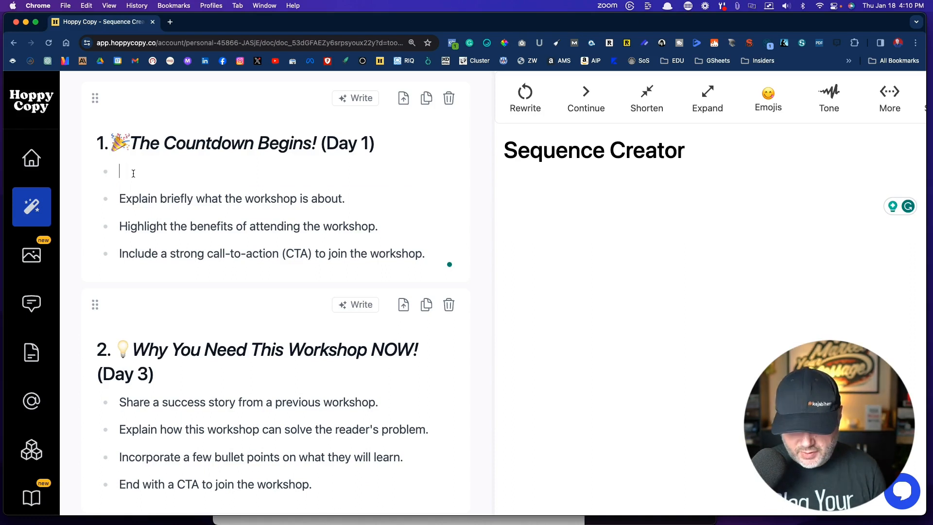
pyautogui.write('Several mo')
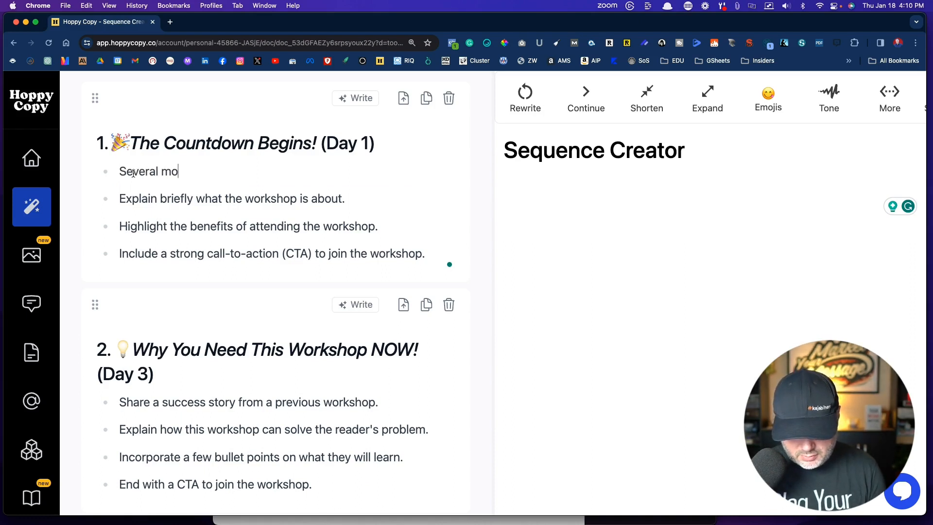
pyautogui.write('nths ago I')
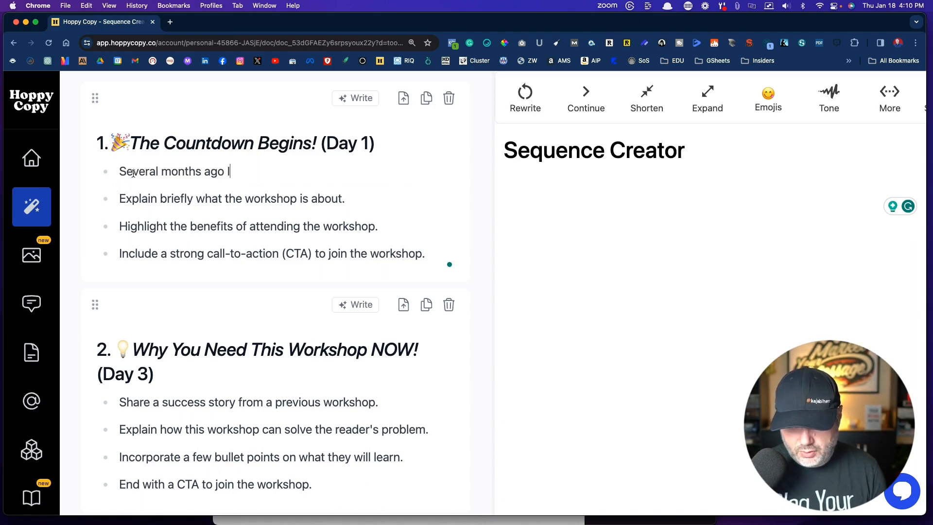
pyautogui.write(' read th')
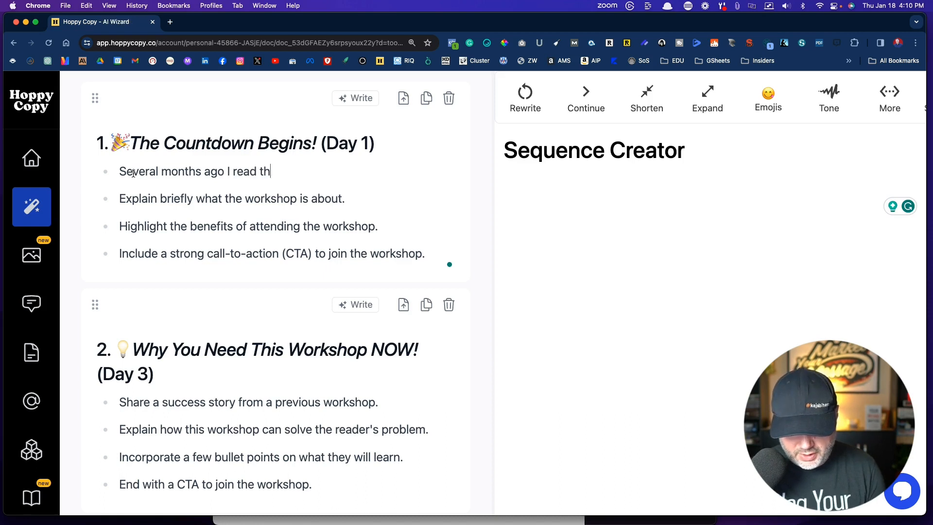
pyautogui.write('at it take')
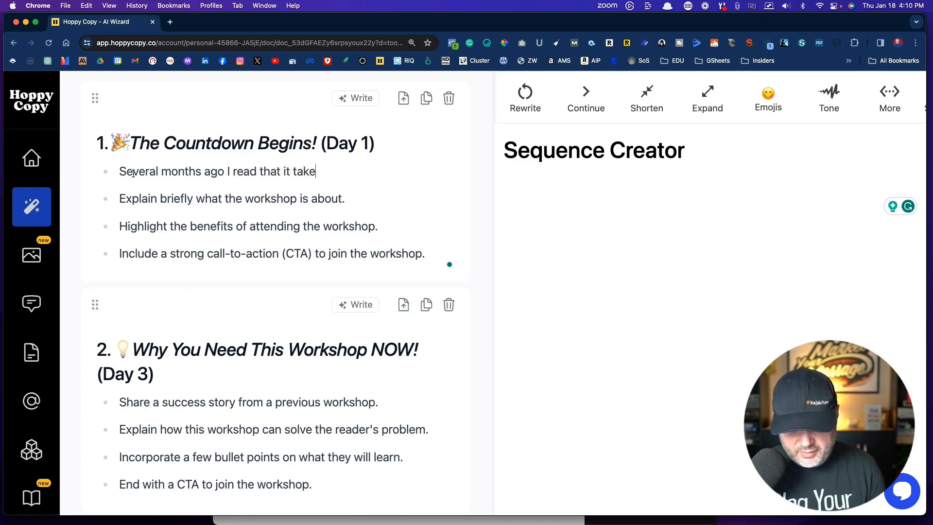
pyautogui.write('s 70 da')
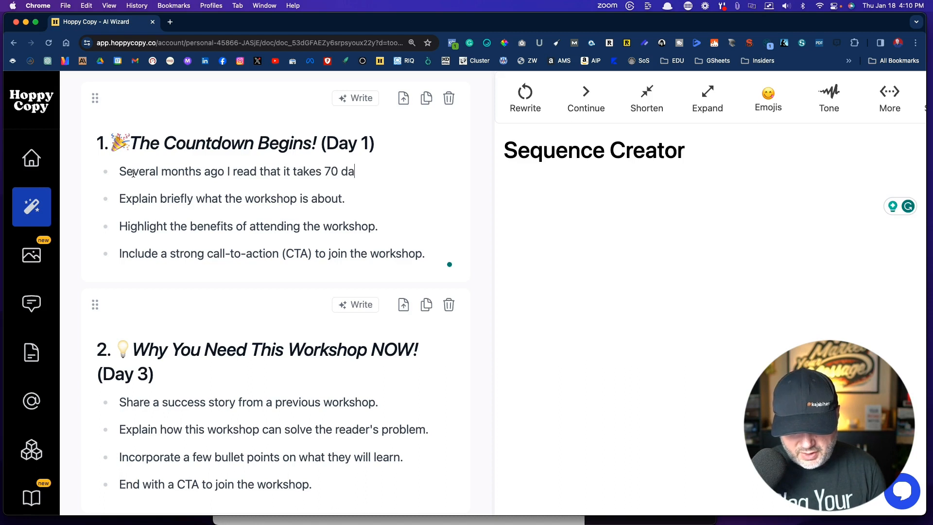
pyautogui.write('ys to ')
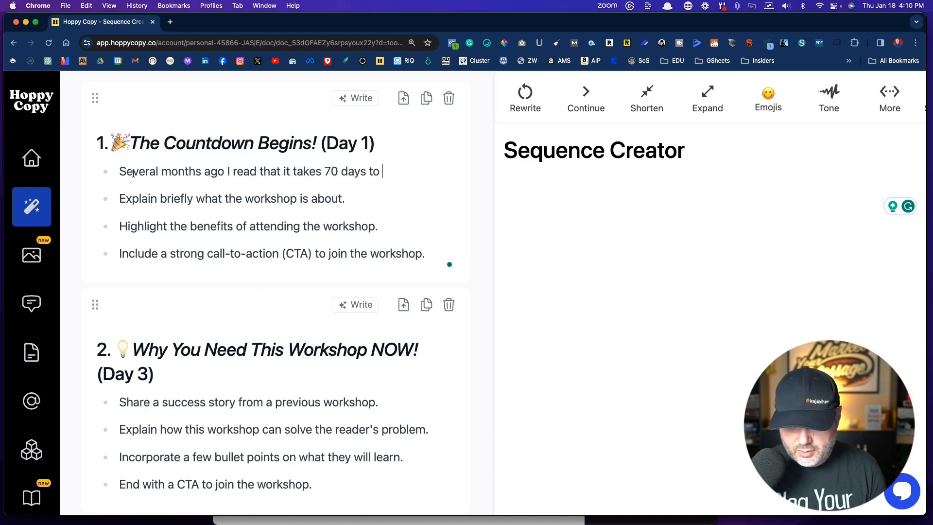
pyautogui.write('form a')
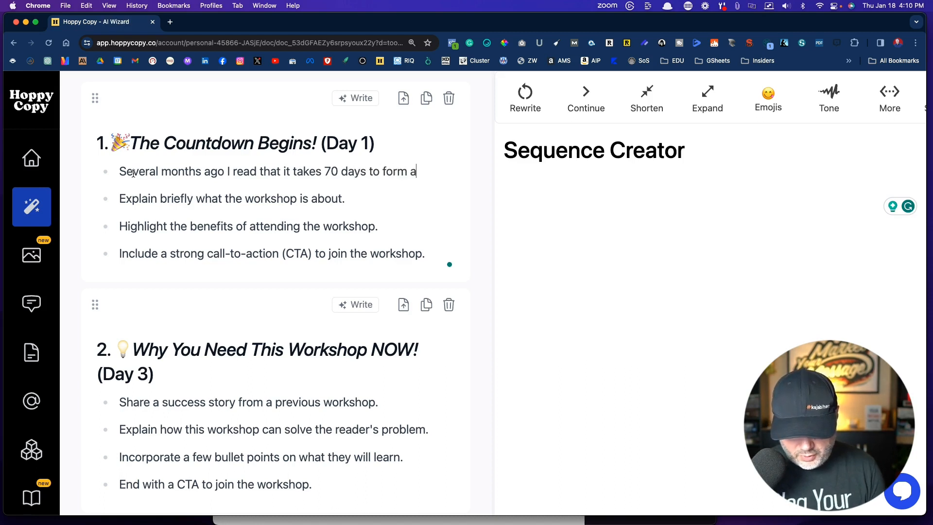
pyautogui.write(' habit.')
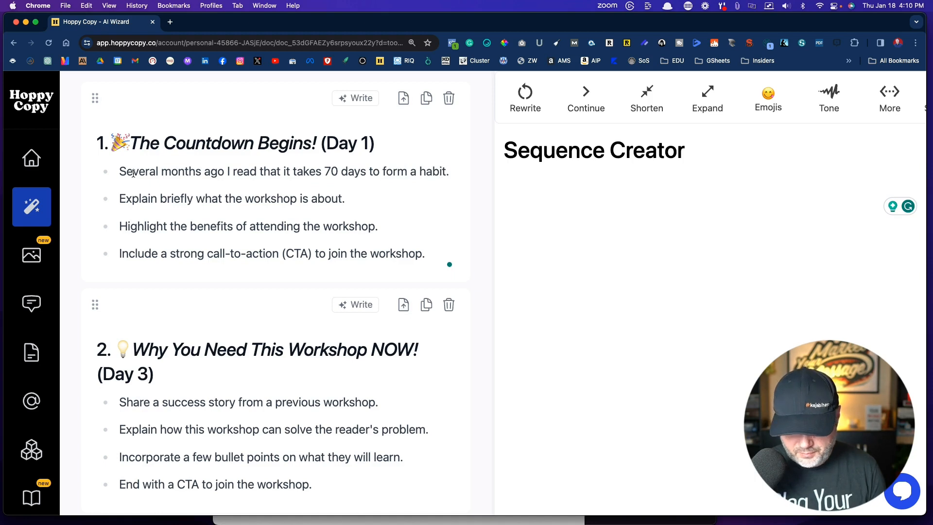
# Add "I've always struggled to be consistent with posting on social media." to the first bullet of the Day 1 email.
pyautogui.write(" I've always s")
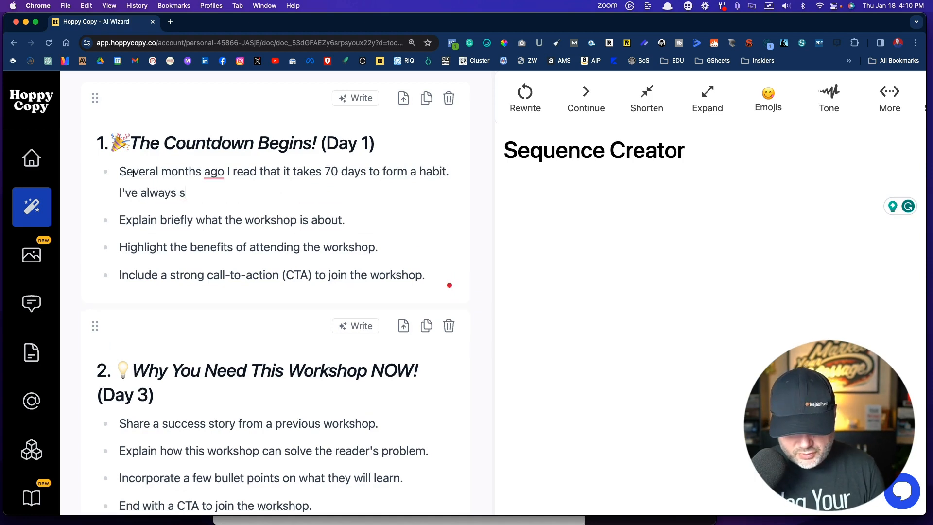
pyautogui.write('truggled to ')
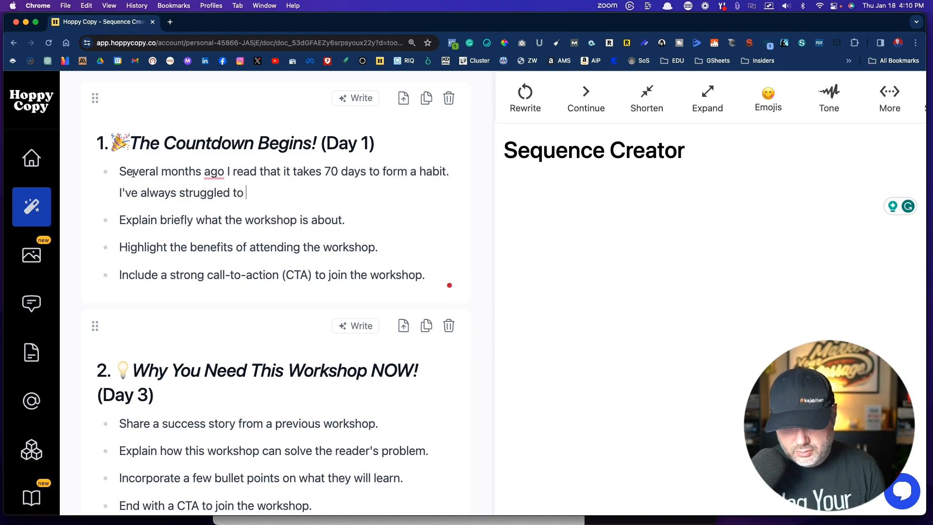
pyautogui.write('be co')
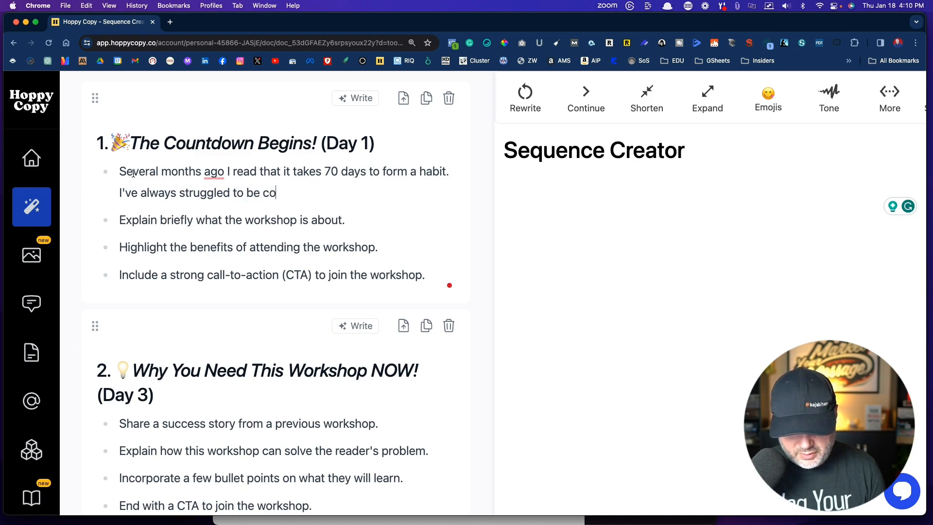
pyautogui.write('nsistent ')
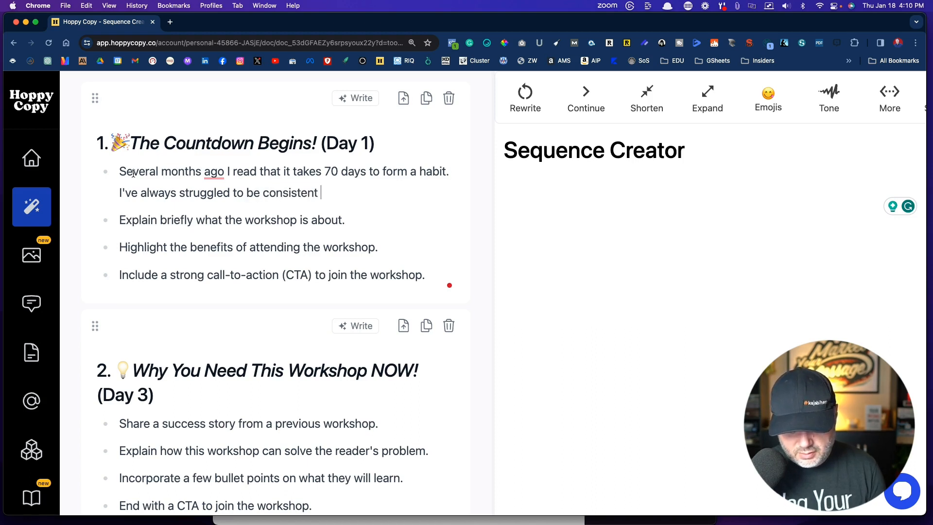
pyautogui.write('with pos')
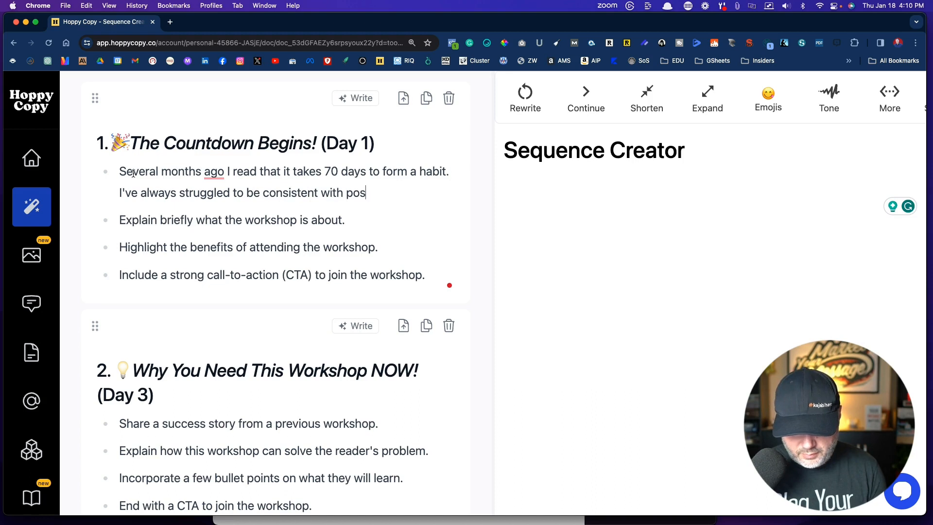
pyautogui.write('ting on so c')
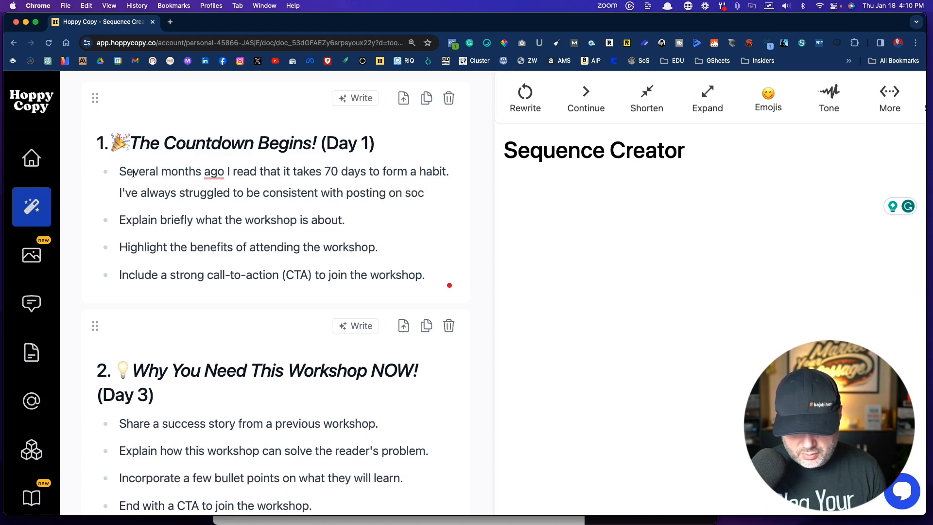
pyautogui.write('ocial media. ')
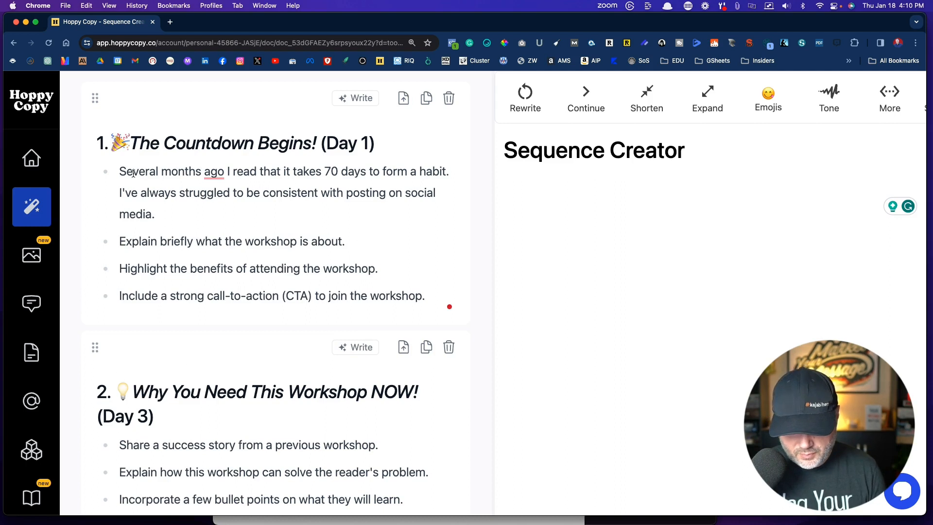
# Continue the first Day 1 bullet with "So, I decided to try to do one post per day and use AI to help me.".
pyautogui.write('So, I')
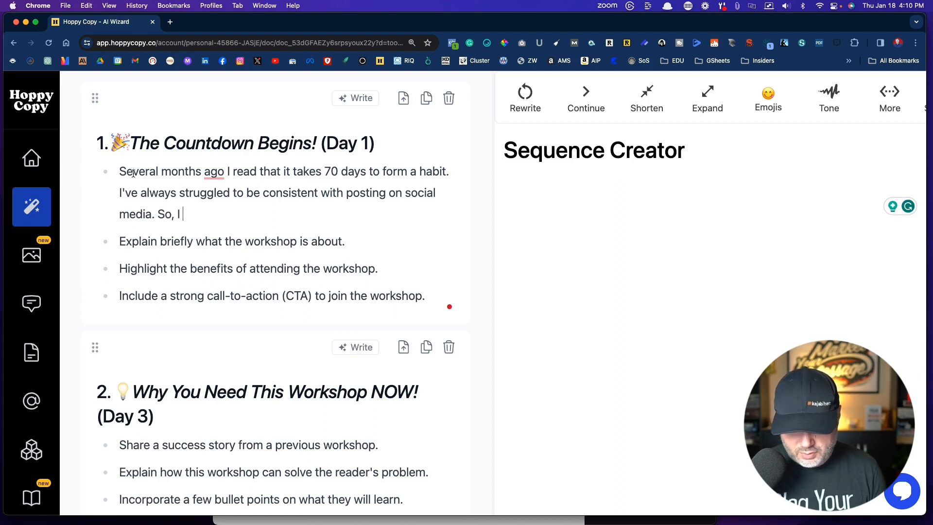
pyautogui.write(' decided')
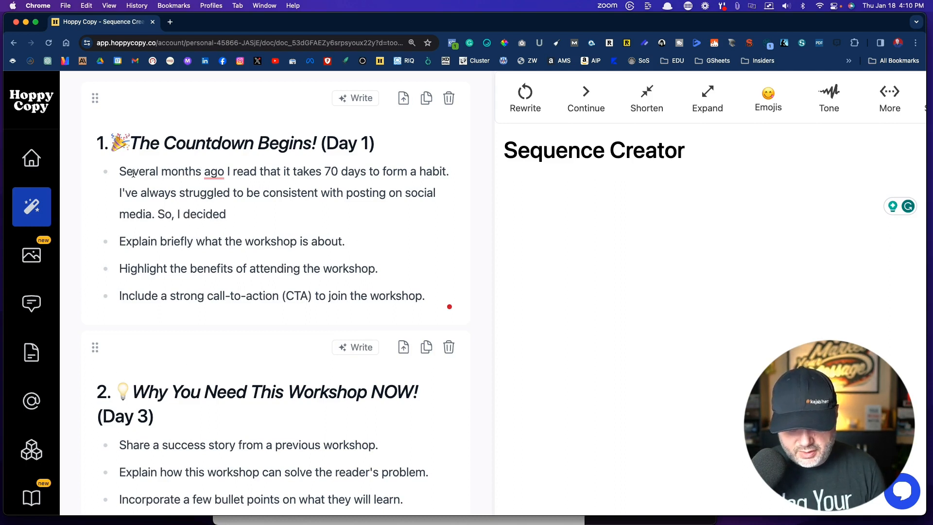
pyautogui.write(' to t')
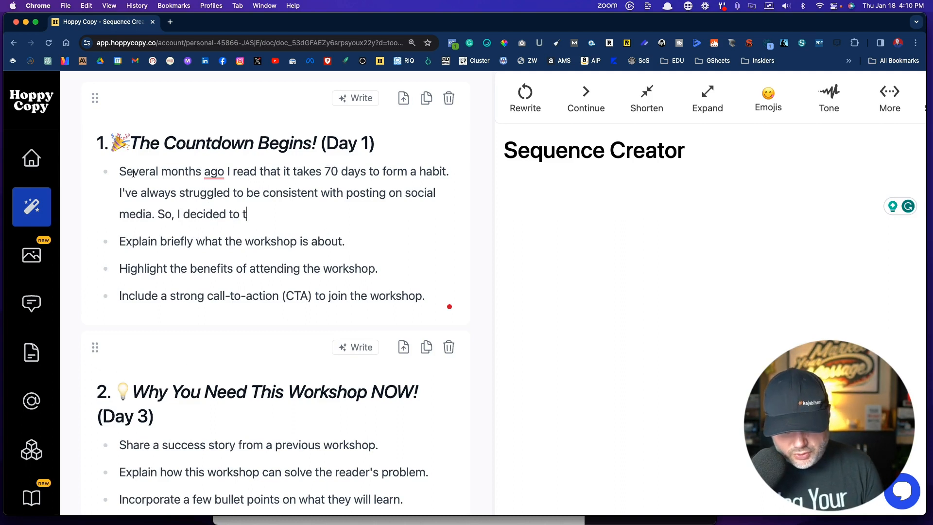
pyautogui.write('ry to ')
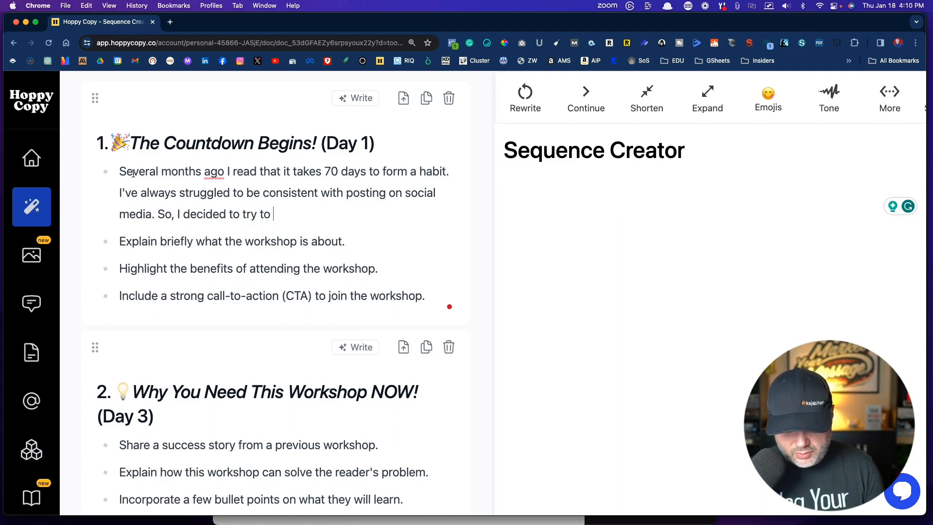
pyautogui.write('do one pos')
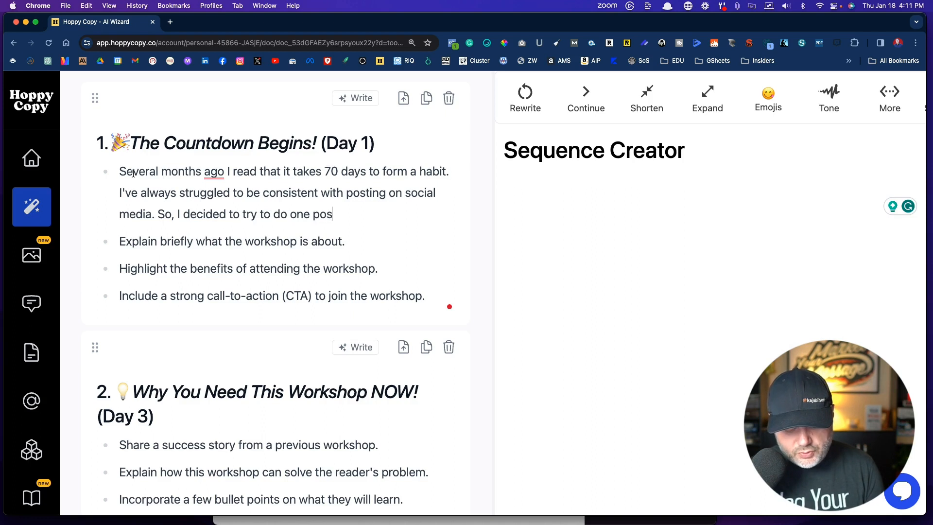
pyautogui.write('t per day')
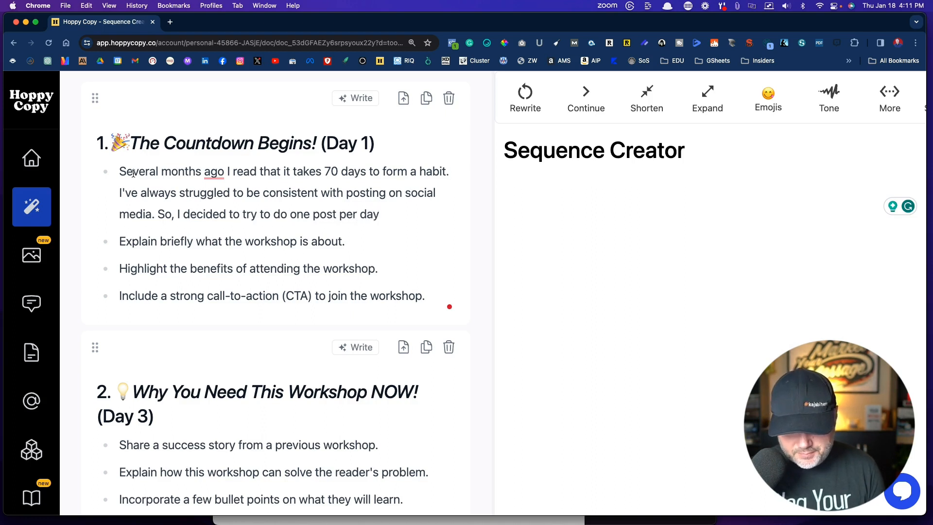
pyautogui.write(' and use')
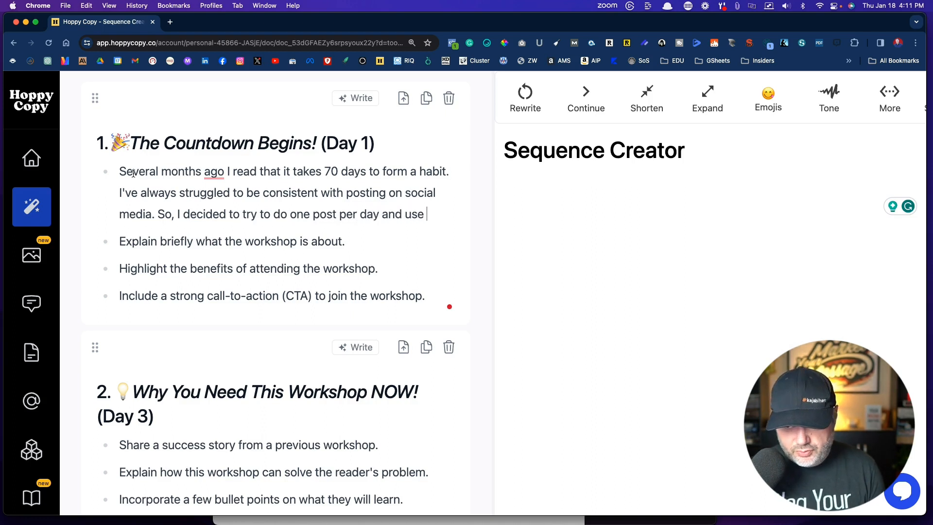
pyautogui.write(' AI to hel')
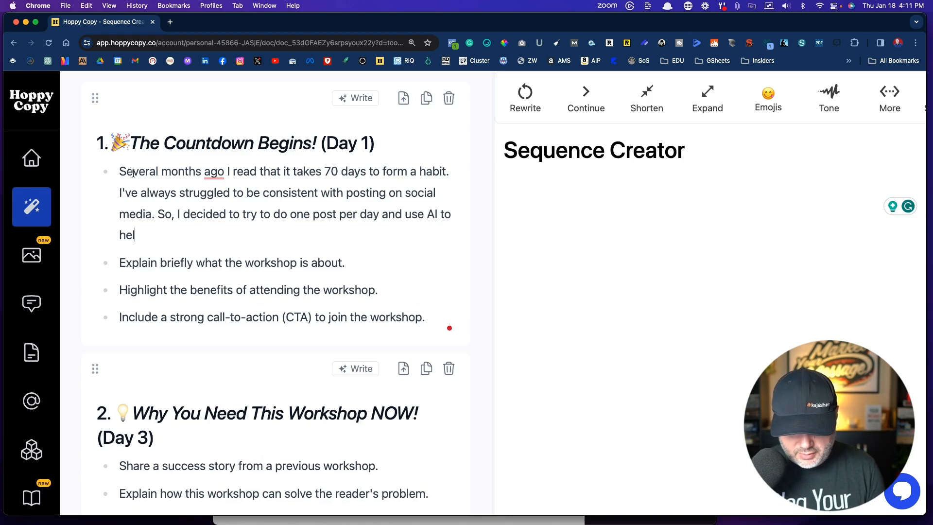
pyautogui.write('p me. It')
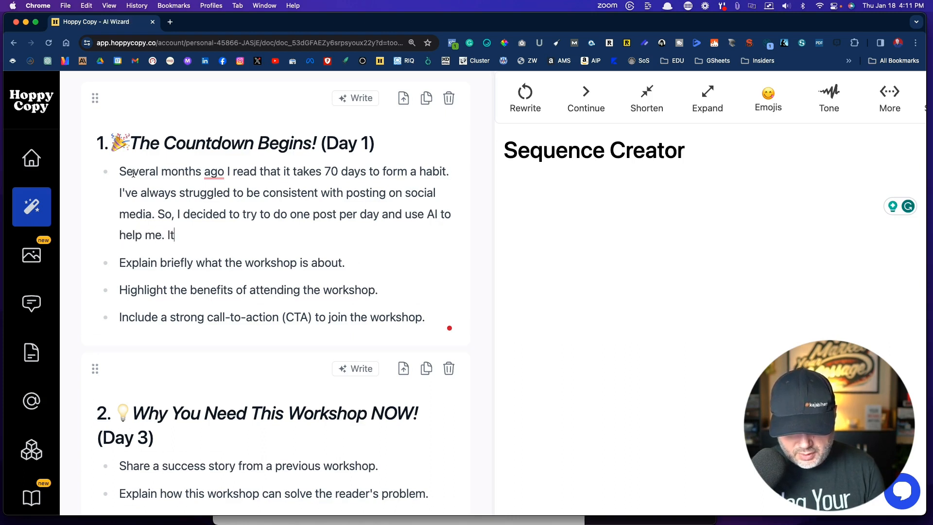
# Add "It was a success and now I'm up to over 100 days in a row of one social media post per day." to Day 1's first bullet.
pyautogui.write(' was a succe')
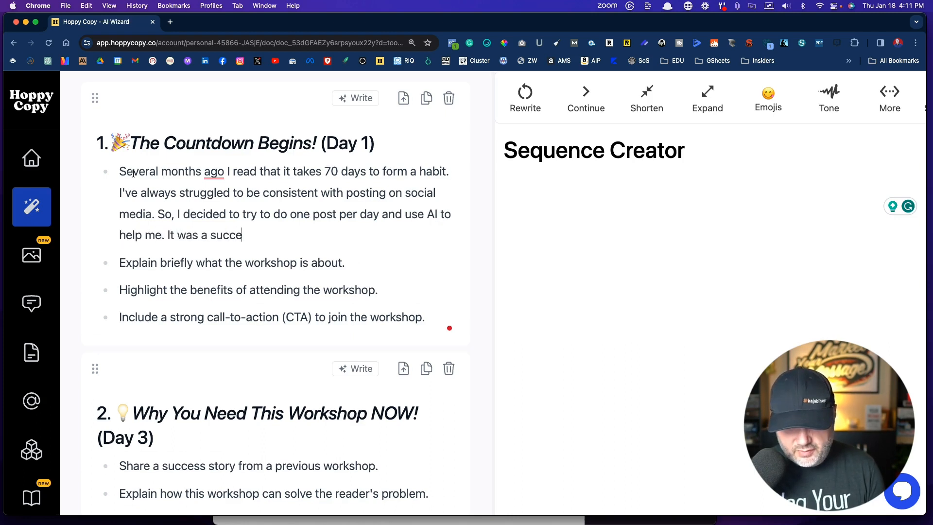
pyautogui.write('ss and')
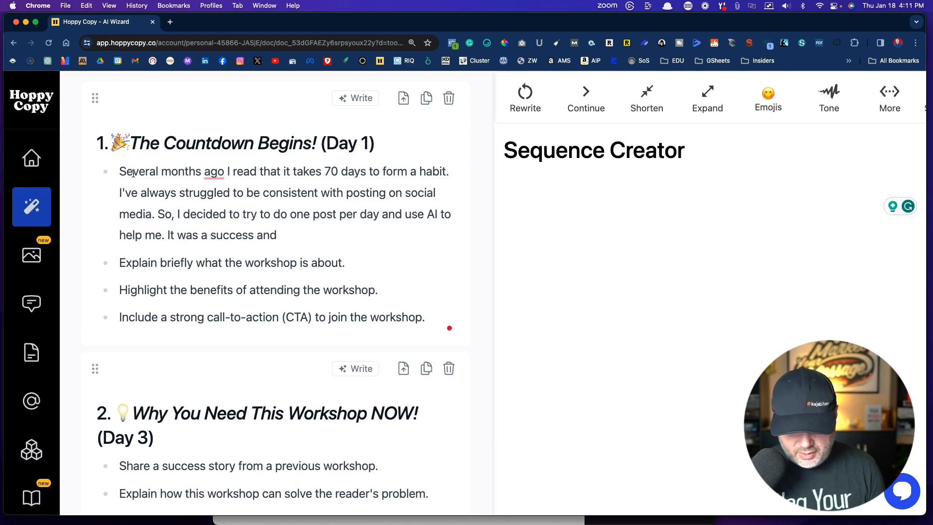
pyautogui.write(' now')
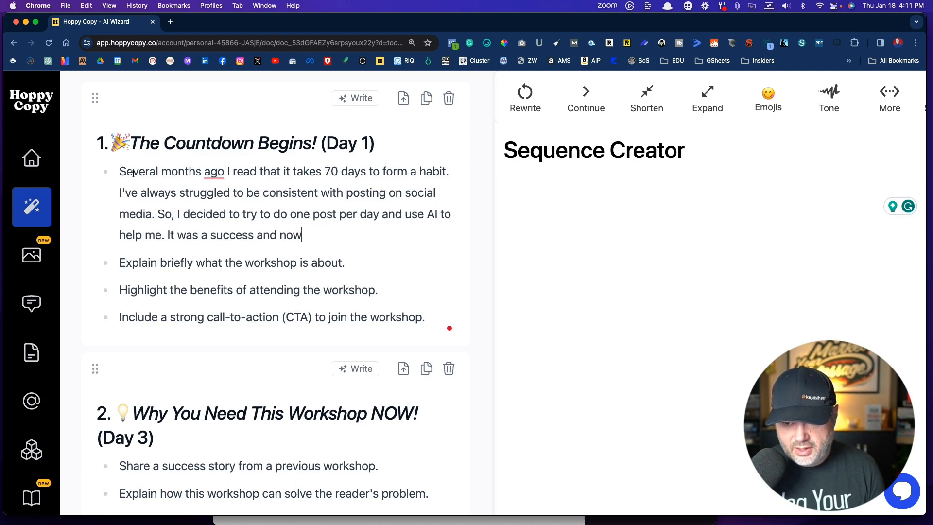
pyautogui.write(" I'm up")
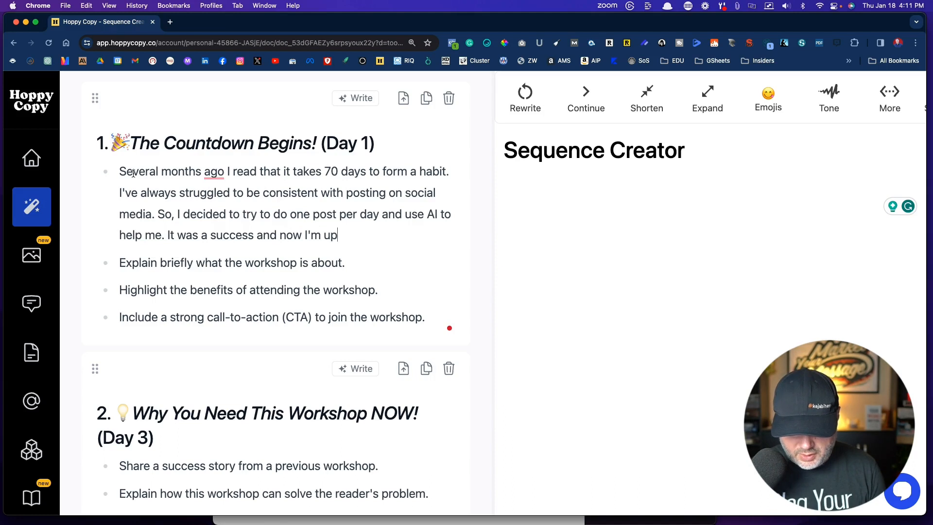
pyautogui.write(' to over 10')
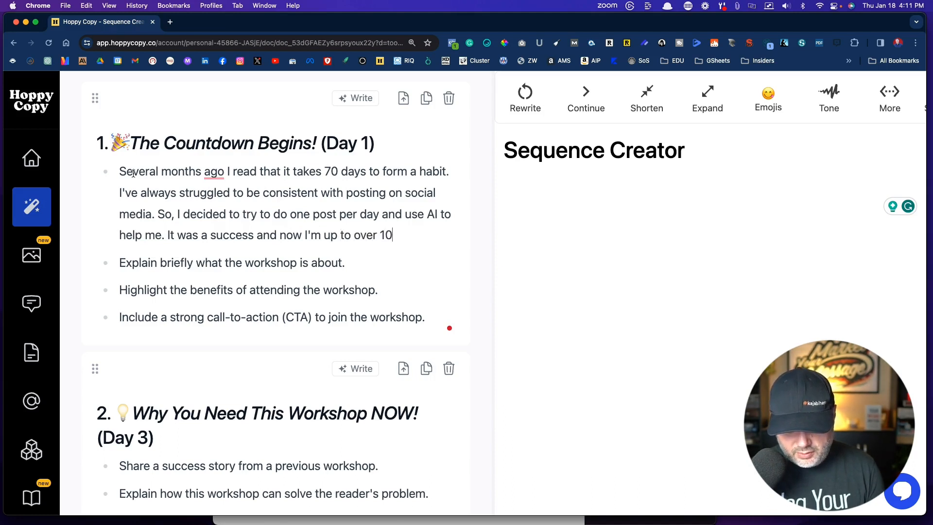
pyautogui.write('0 days in ')
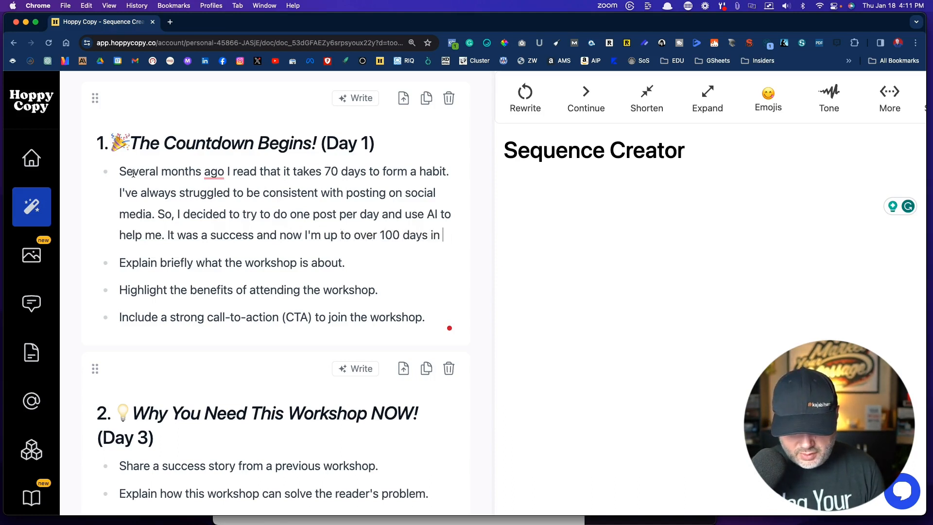
pyautogui.write('a row of o')
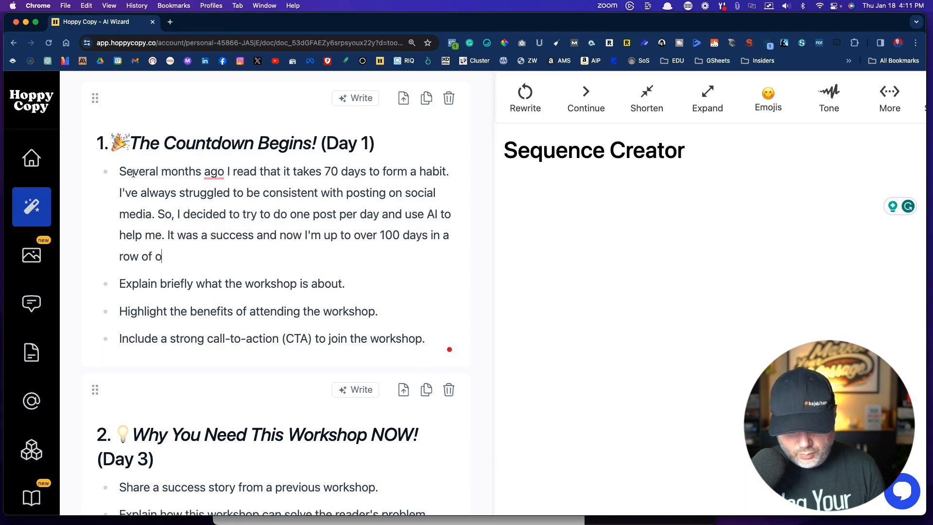
pyautogui.write('ne social me')
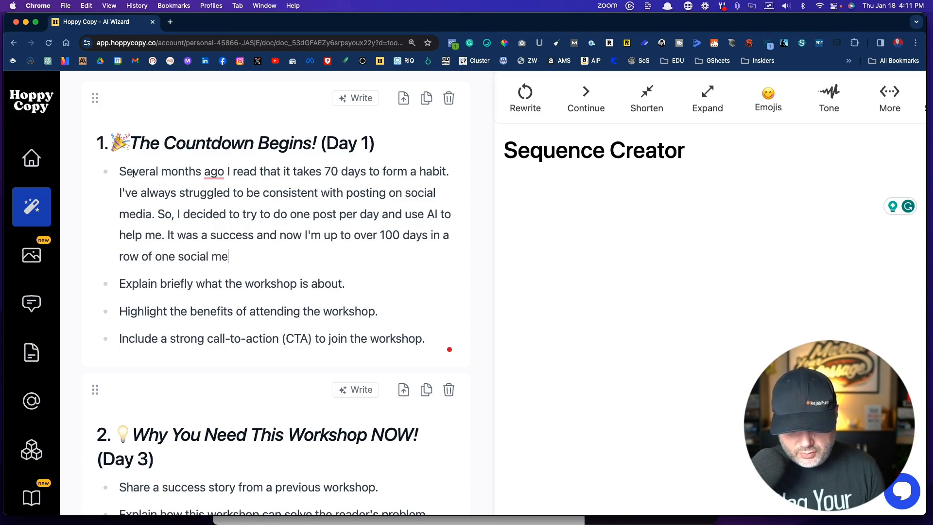
pyautogui.write('dia post p')
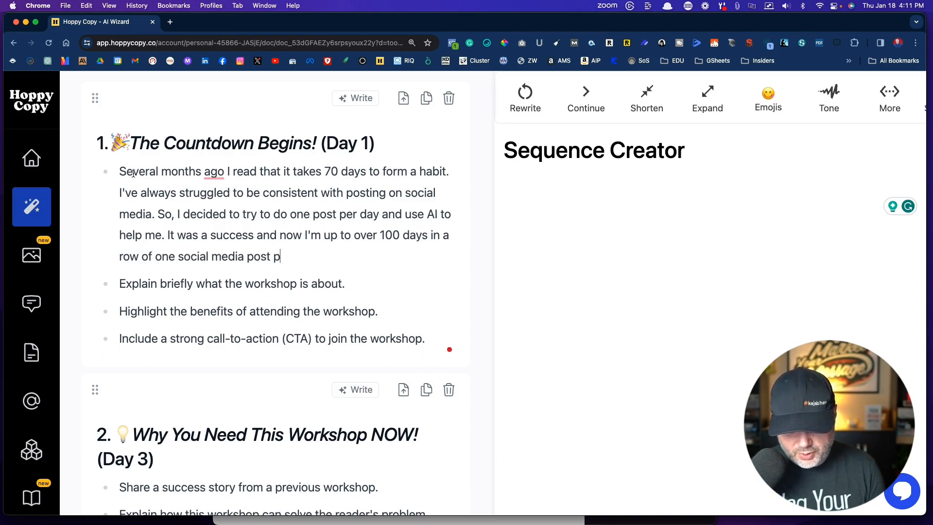
pyautogui.write('er day.')
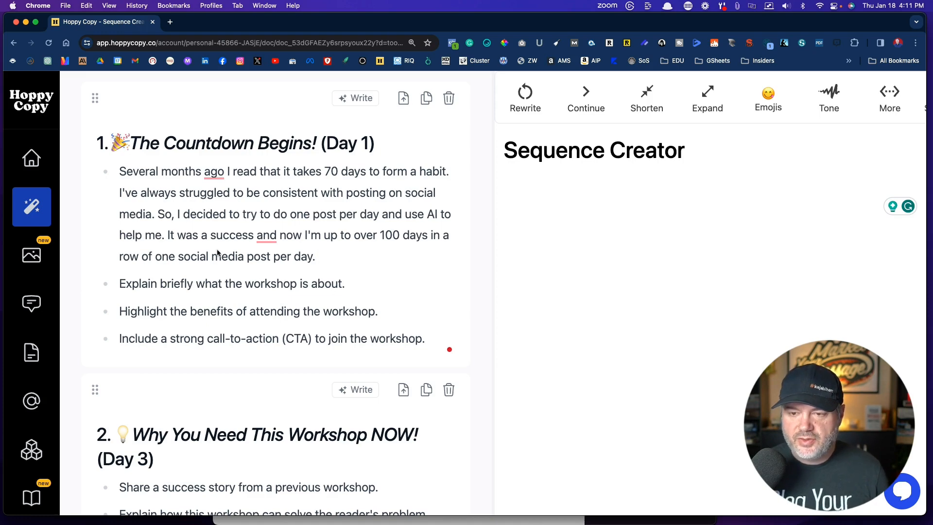
# Generate the full text of the Day 1 email, The Countdown Begins!, from its personalized outline.
pyautogui.scroll(-5, 225, 280)
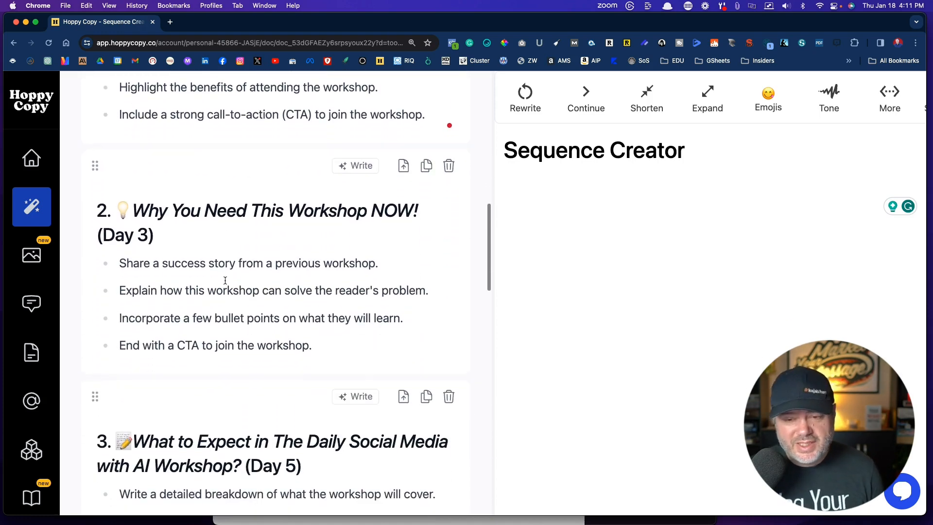
pyautogui.scroll(5, 225, 281)
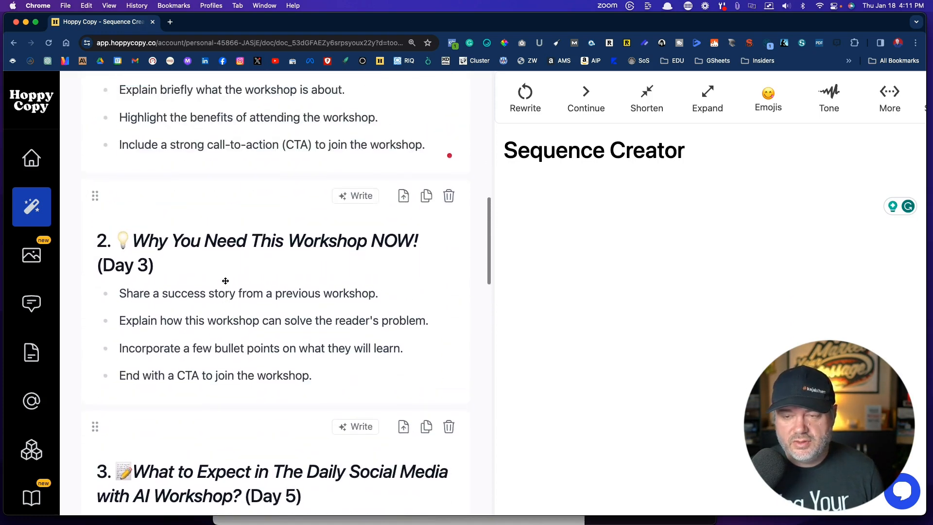
pyautogui.scroll(-2, 225, 281)
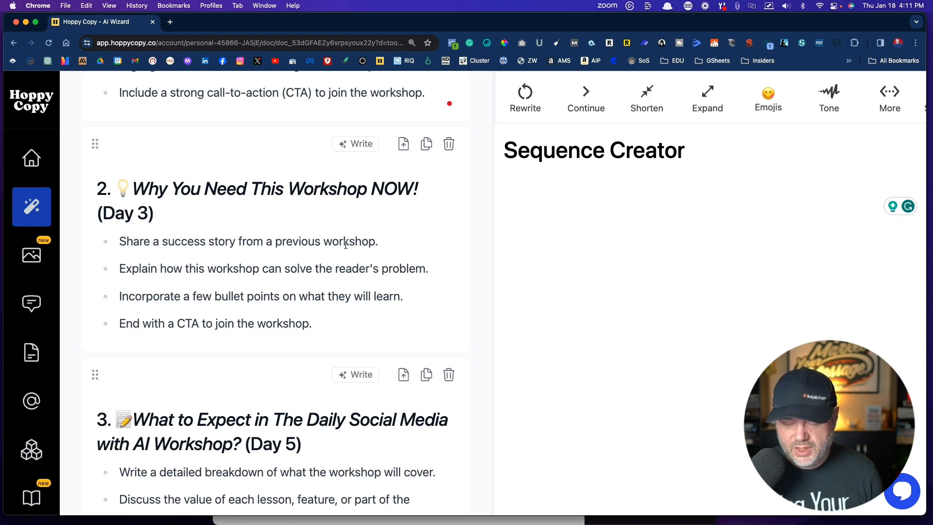
pyautogui.scroll(-3, 253, 243)
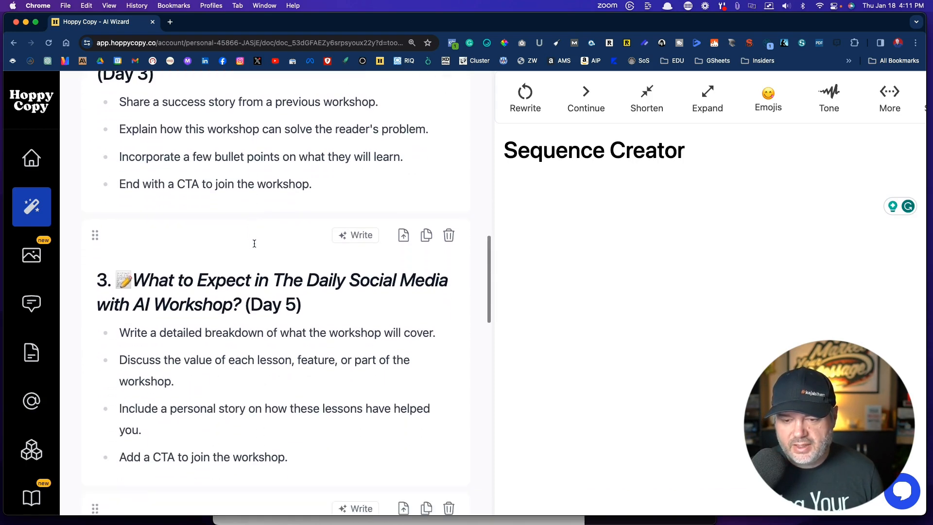
pyautogui.scroll(7, 253, 243)
pyautogui.scroll(2, 254, 243)
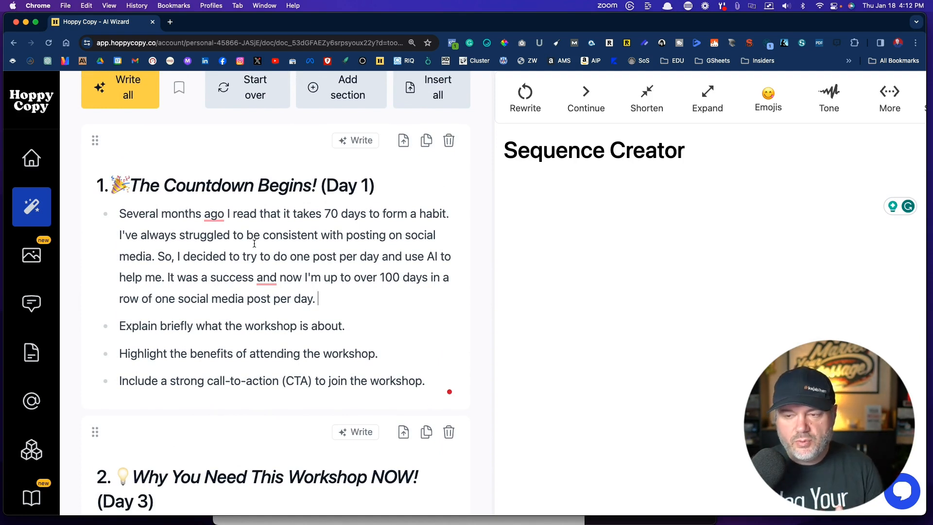
pyautogui.click(356, 142)
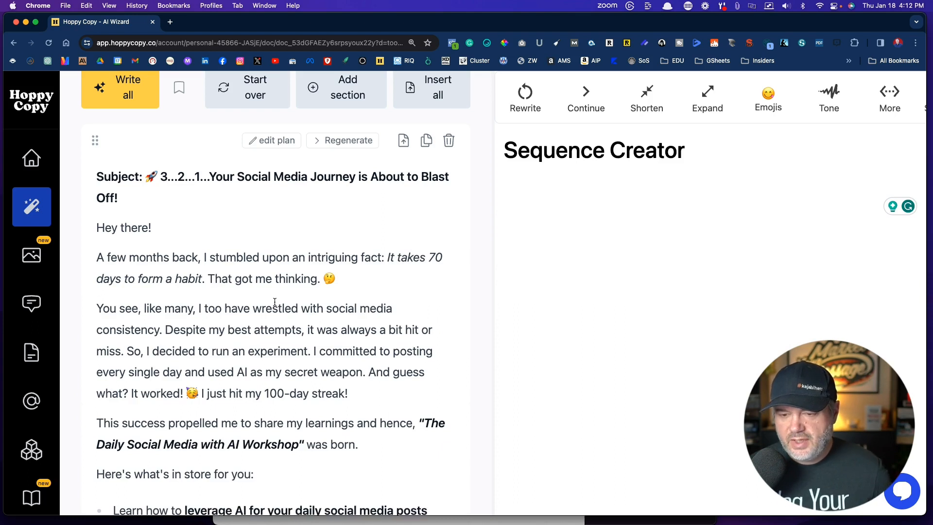
# Read through the generated Day 1 email from its subject line and habit story to the workshop call-to-action and sign-off.
pyautogui.scroll(-3, 273, 293)
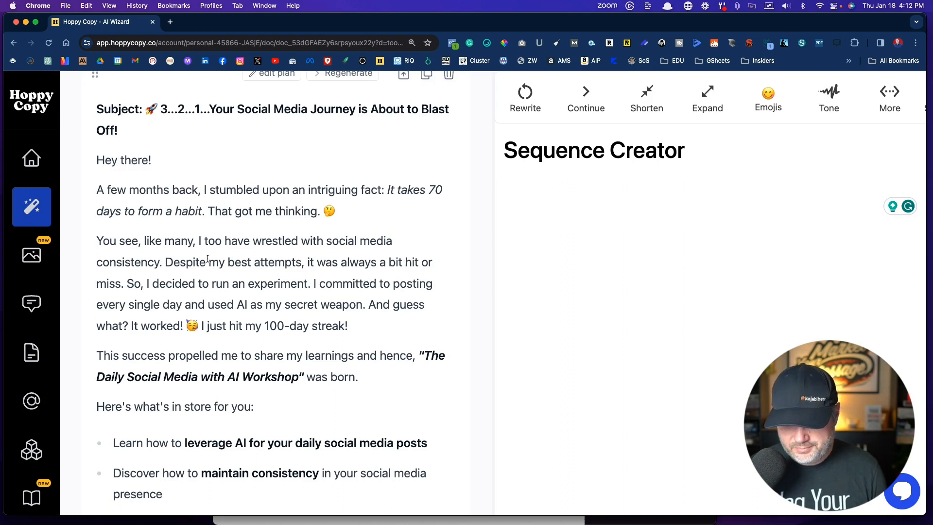
pyautogui.scroll(-2, 181, 286)
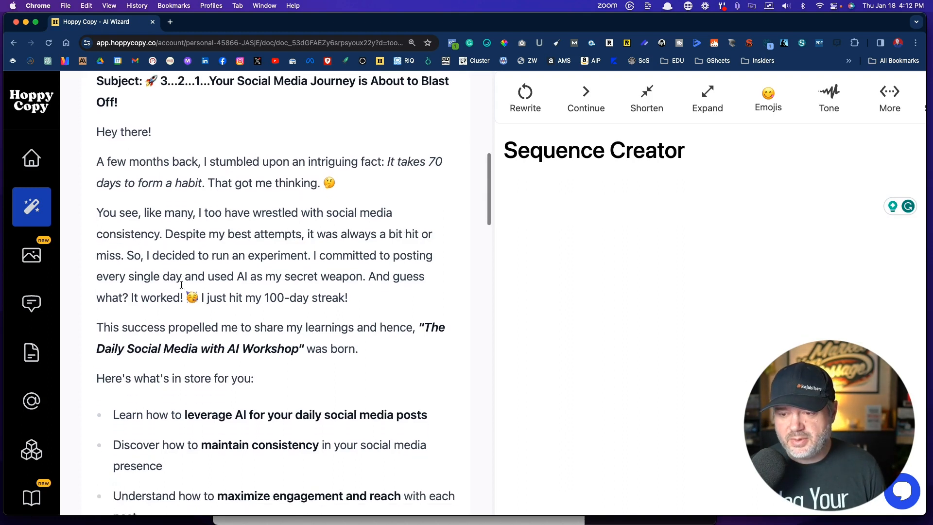
pyautogui.scroll(-3, 343, 260)
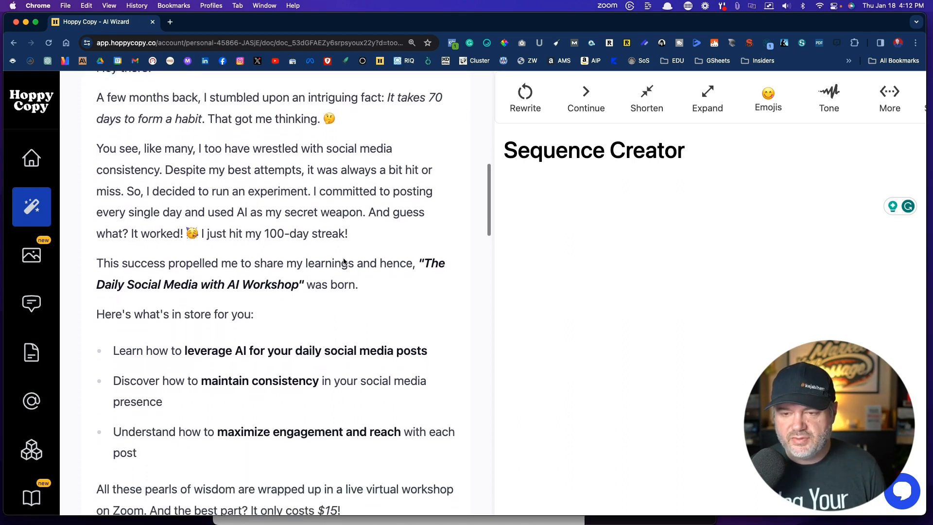
pyautogui.scroll(-1, 343, 262)
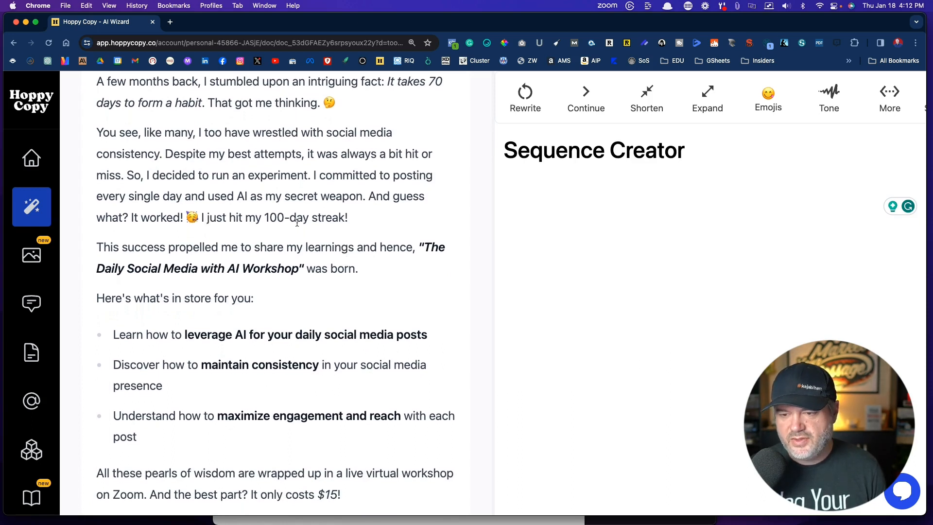
pyautogui.scroll(-2, 336, 229)
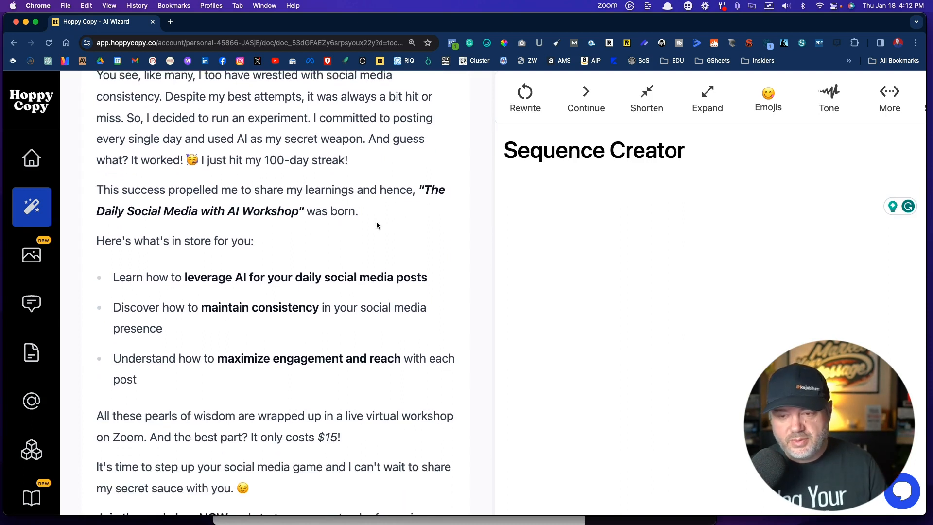
pyautogui.scroll(-5, 376, 224)
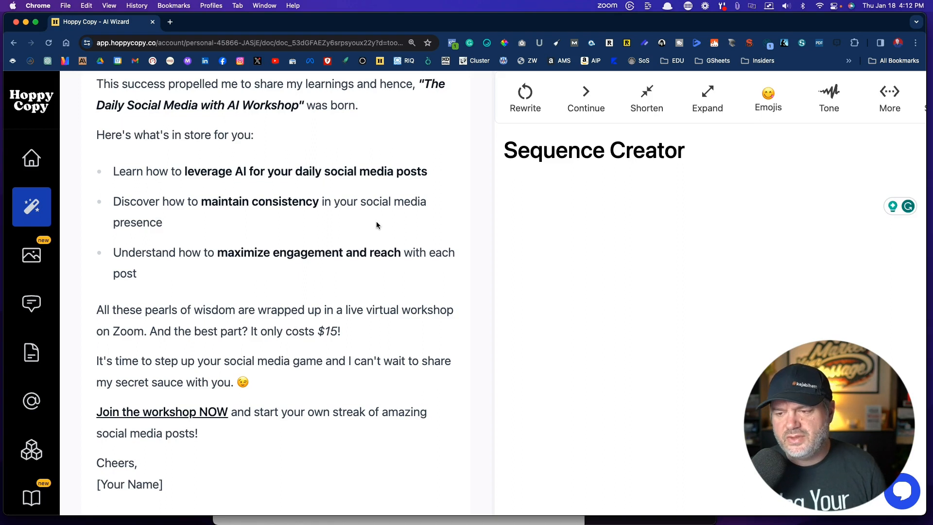
pyautogui.scroll(-3, 376, 222)
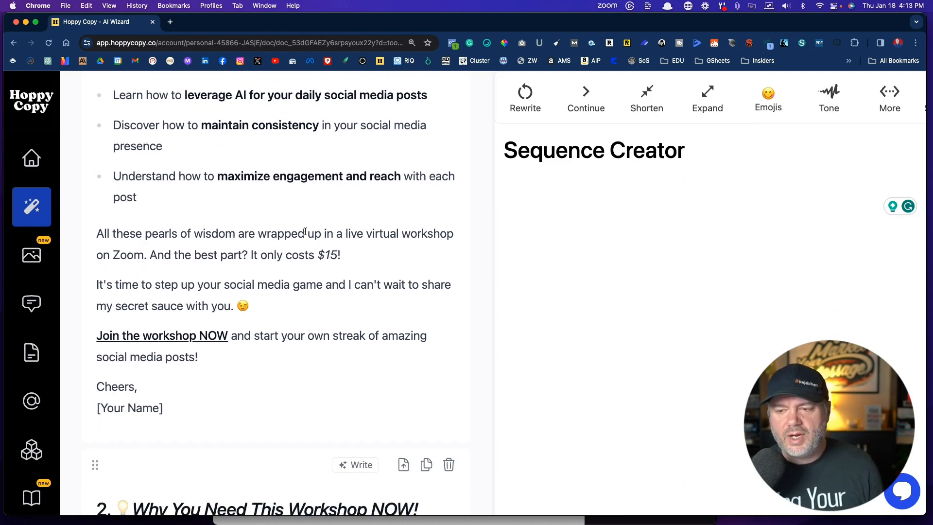
pyautogui.scroll(-1, 292, 233)
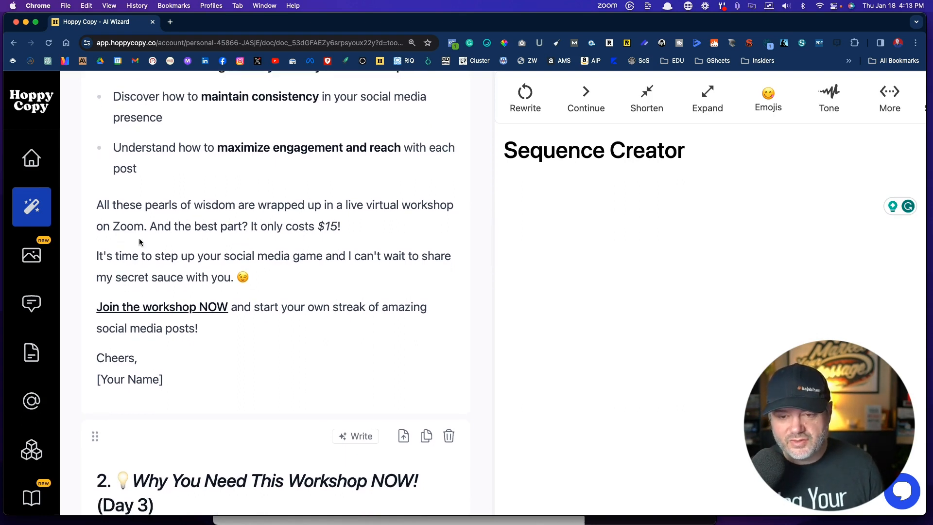
pyautogui.scroll(-2, 311, 269)
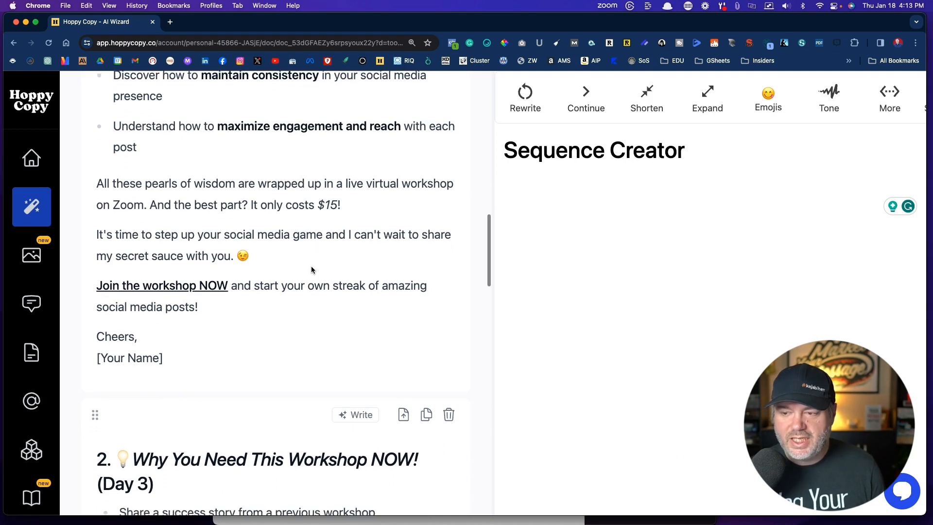
pyautogui.scroll(-3, 311, 268)
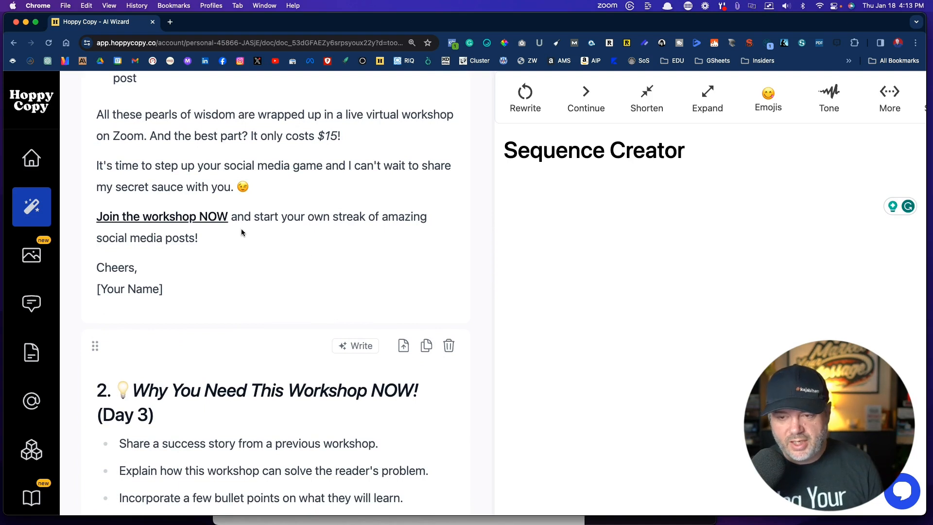
pyautogui.moveTo(225, 215); pyautogui.dragTo(93, 220)
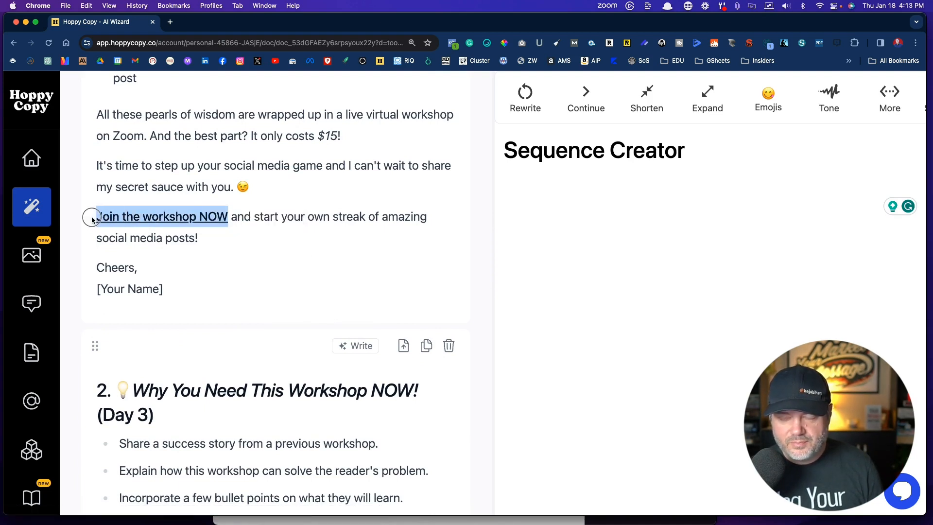
pyautogui.click(131, 193)
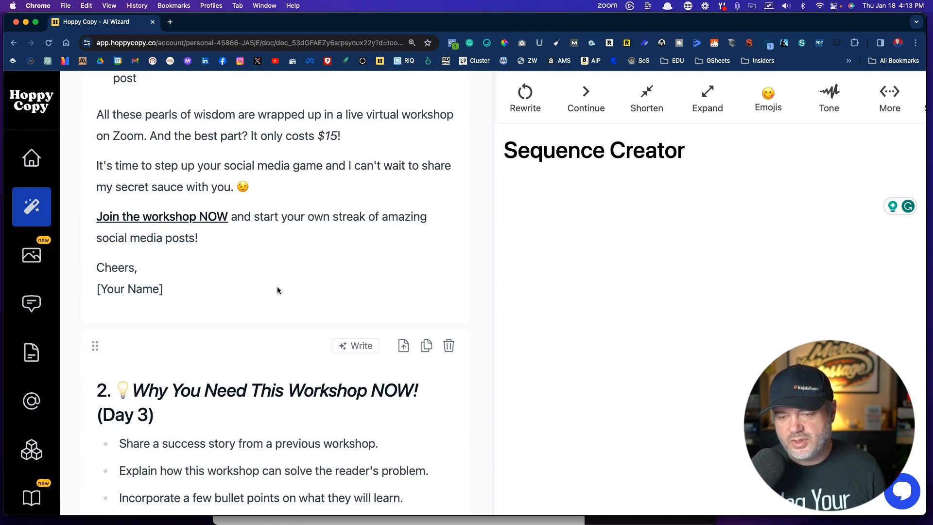
# Generate the full text of the Day 7 email, Last Chance to Join!, from its outline.
pyautogui.scroll(-5, 283, 289)
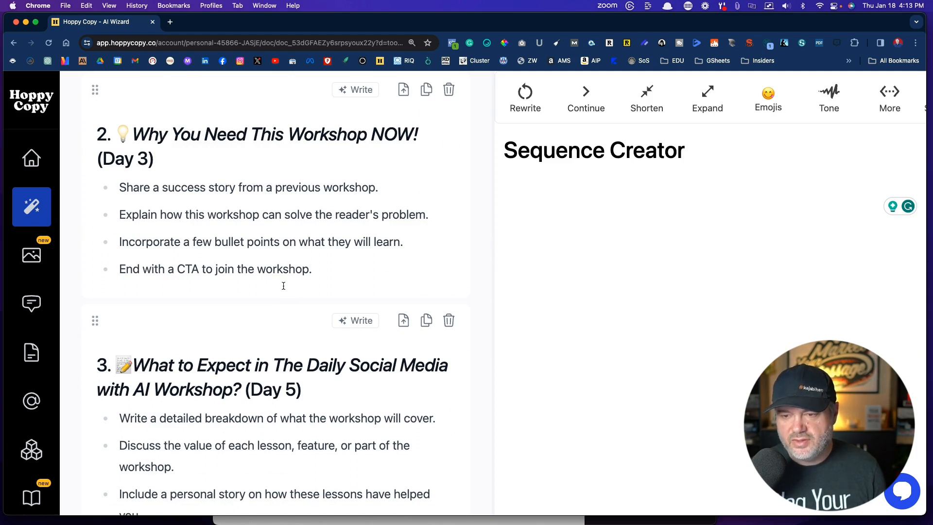
pyautogui.scroll(-4, 284, 286)
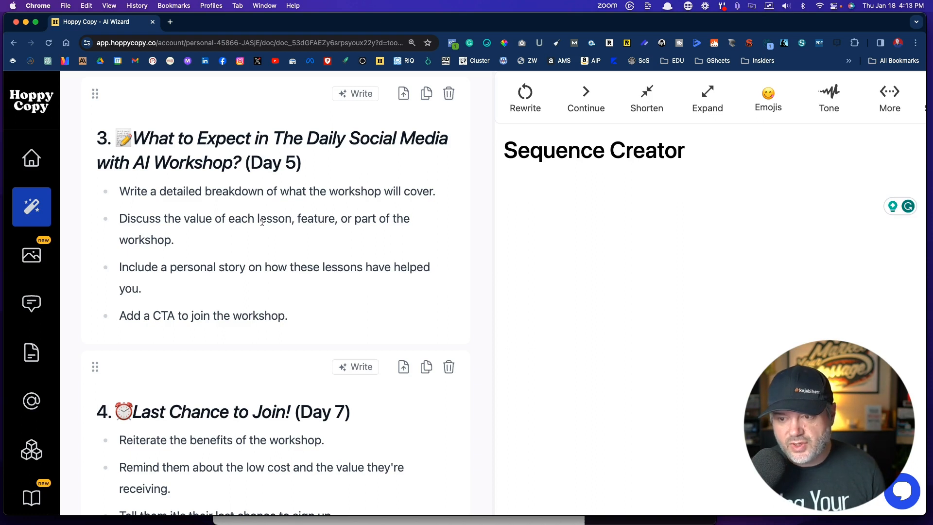
pyautogui.scroll(-5, 262, 222)
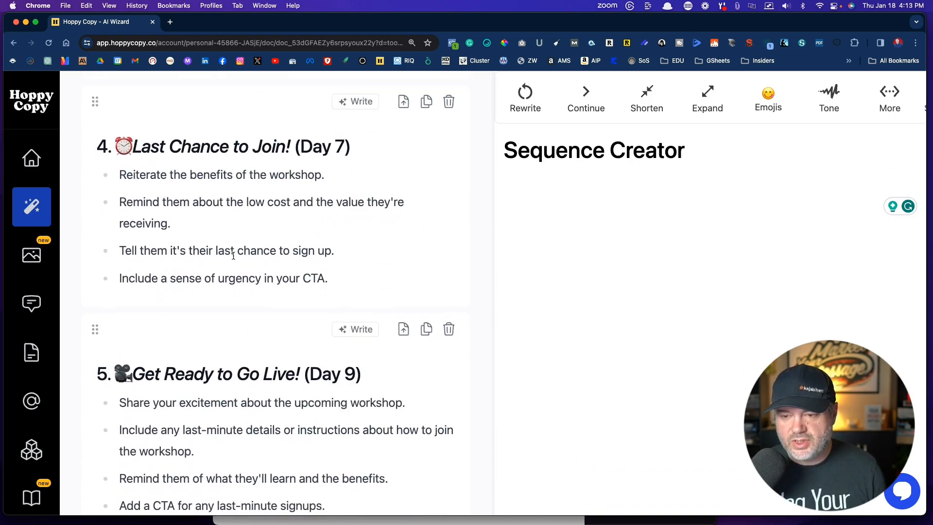
pyautogui.click(361, 103)
# Read through the generated Day 7 email from its subject line and benefit bullets to the call-to-action and sign-off.
pyautogui.scroll(4, 279, 259)
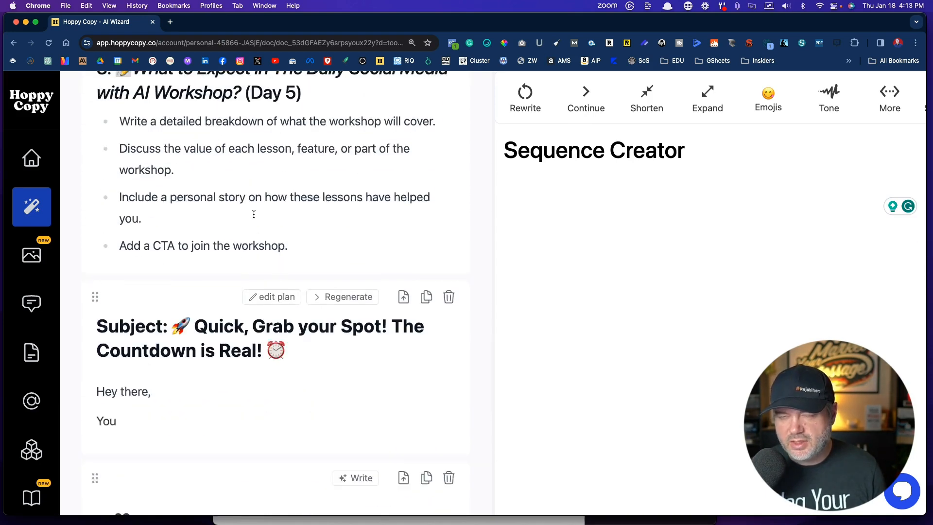
pyautogui.scroll(-3, 254, 214)
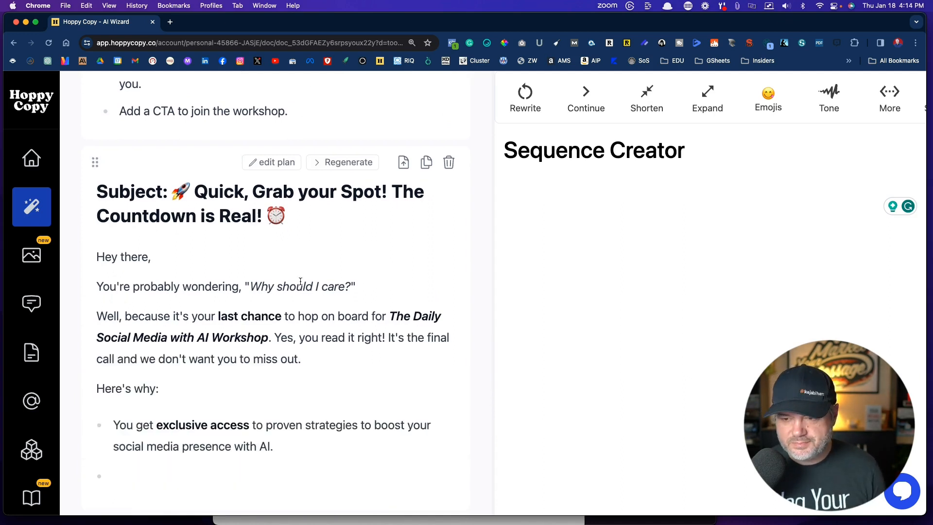
pyautogui.scroll(-4, 369, 343)
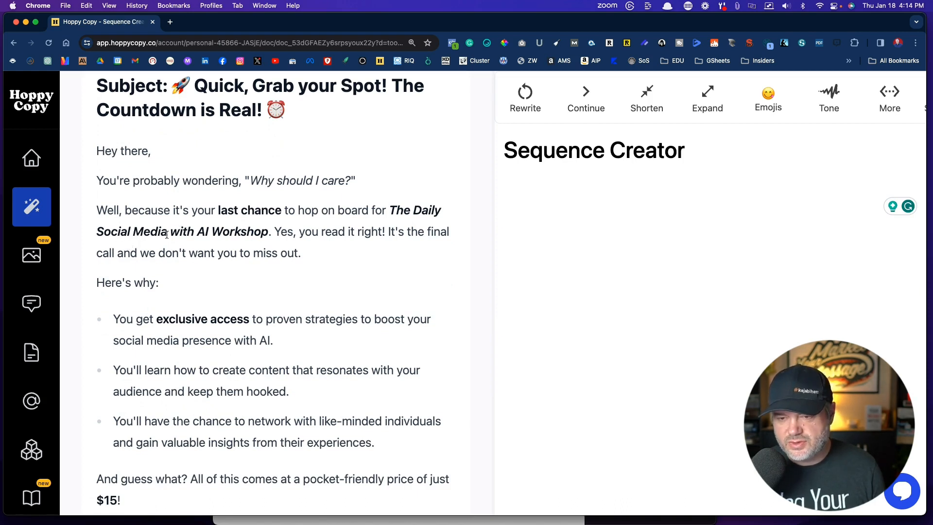
pyautogui.scroll(-4, 277, 275)
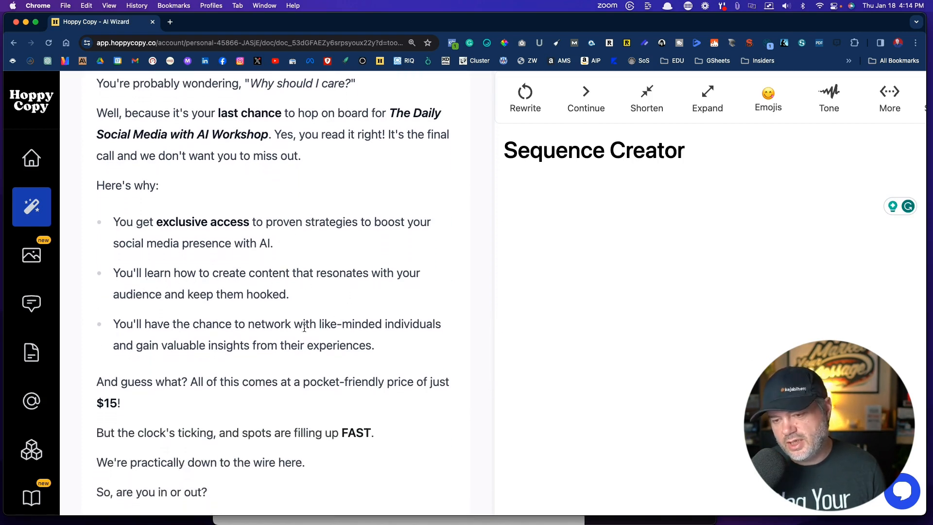
pyautogui.scroll(-3, 276, 327)
pyautogui.scroll(-5, 244, 251)
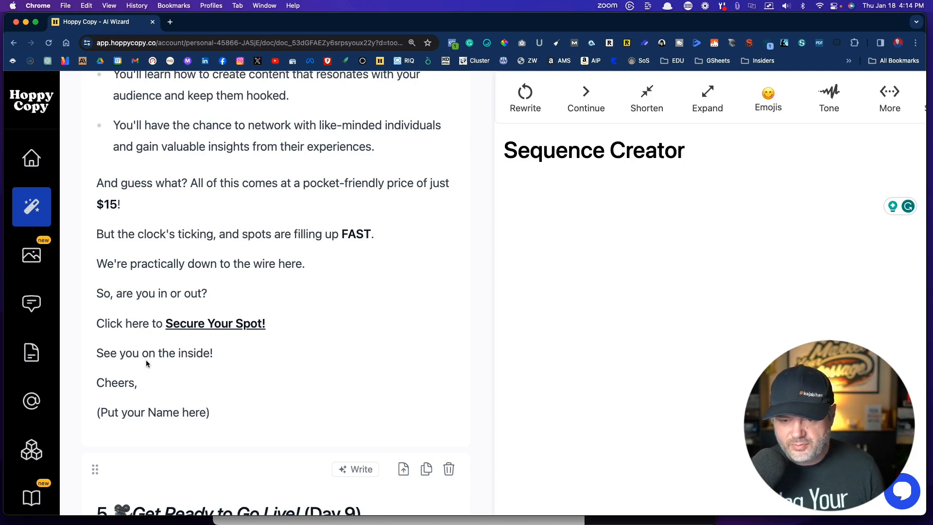
# Review the outlines of the Day 9, Day 11 and Day 13 emails, and return to the start of the generated Day 1 email.
pyautogui.scroll(-4, 233, 369)
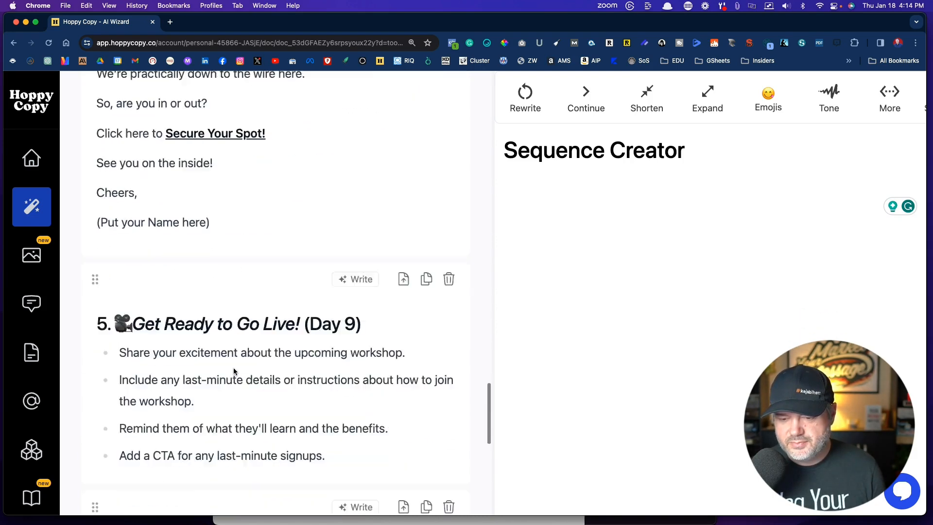
pyautogui.scroll(-3, 233, 369)
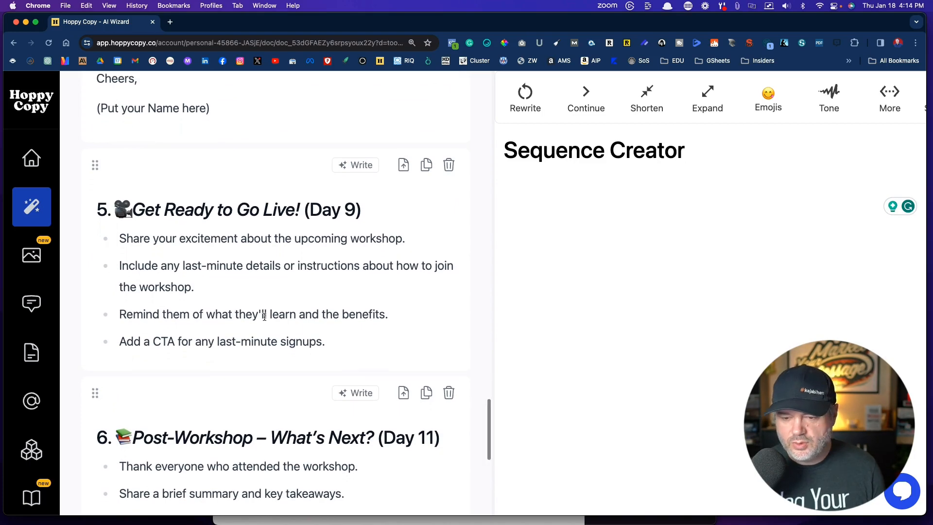
pyautogui.scroll(-4, 264, 316)
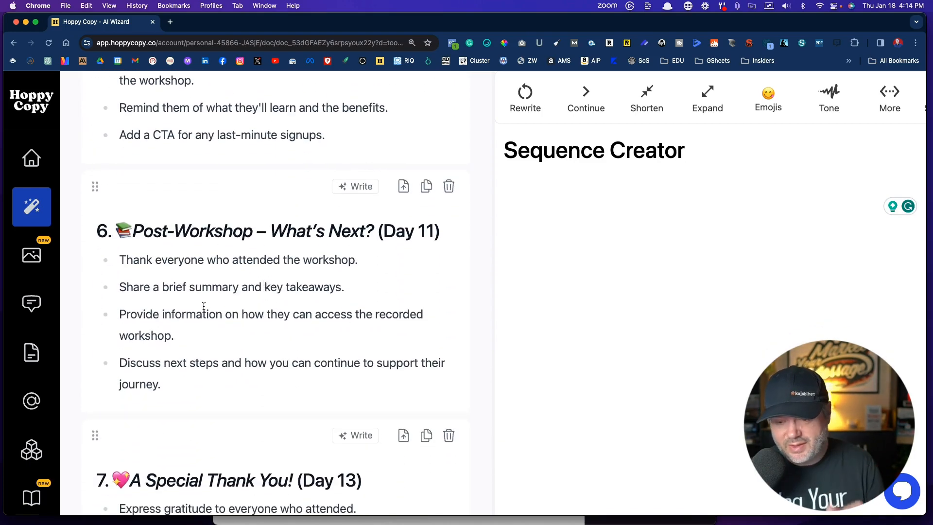
pyautogui.scroll(-4, 203, 306)
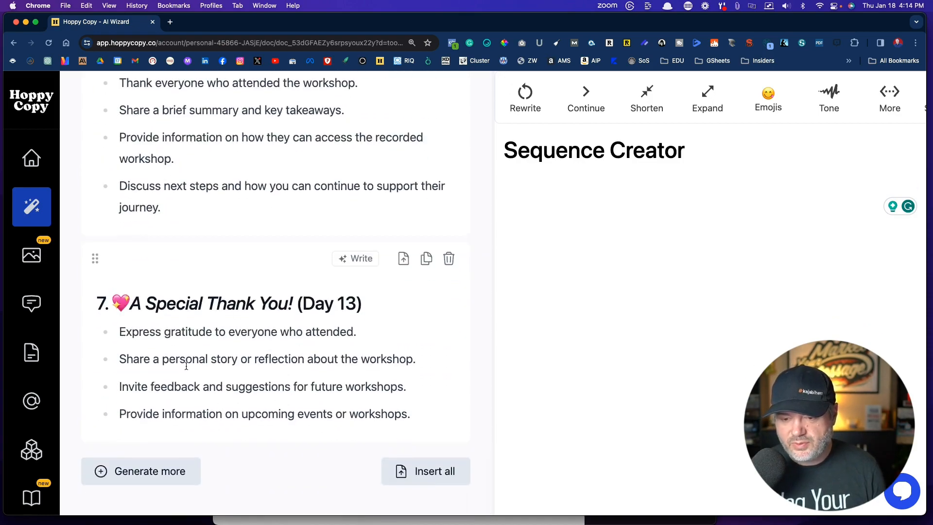
pyautogui.scroll(10, 183, 357)
pyautogui.scroll(10, 185, 353)
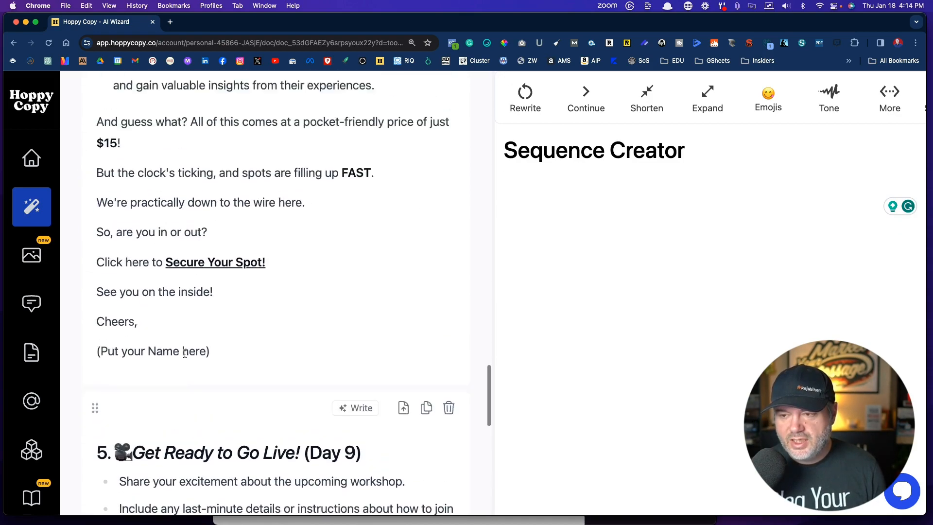
pyautogui.scroll(2, 184, 356)
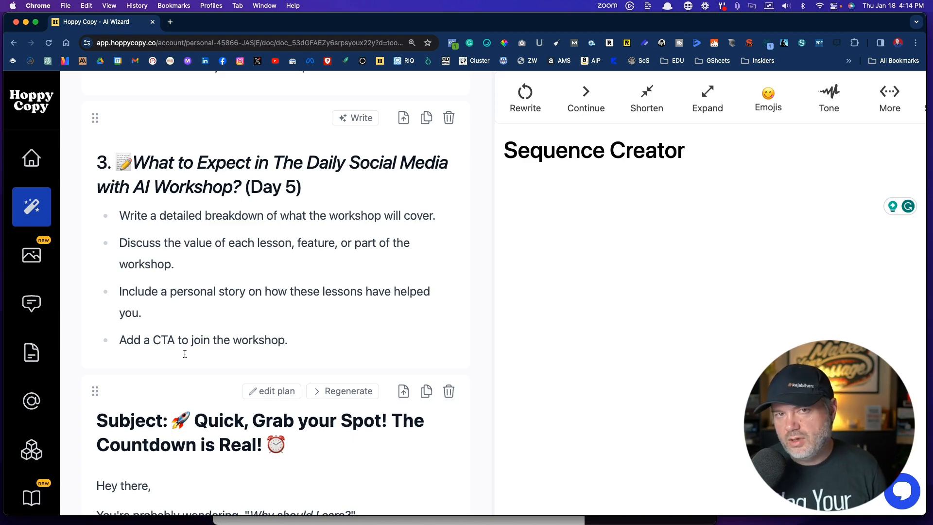
pyautogui.scroll(20, 185, 353)
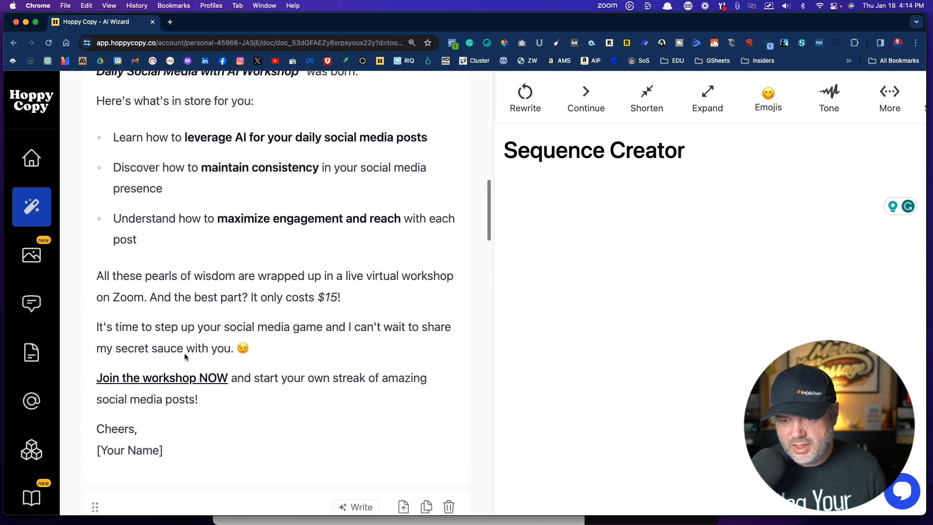
pyautogui.scroll(-2, 185, 354)
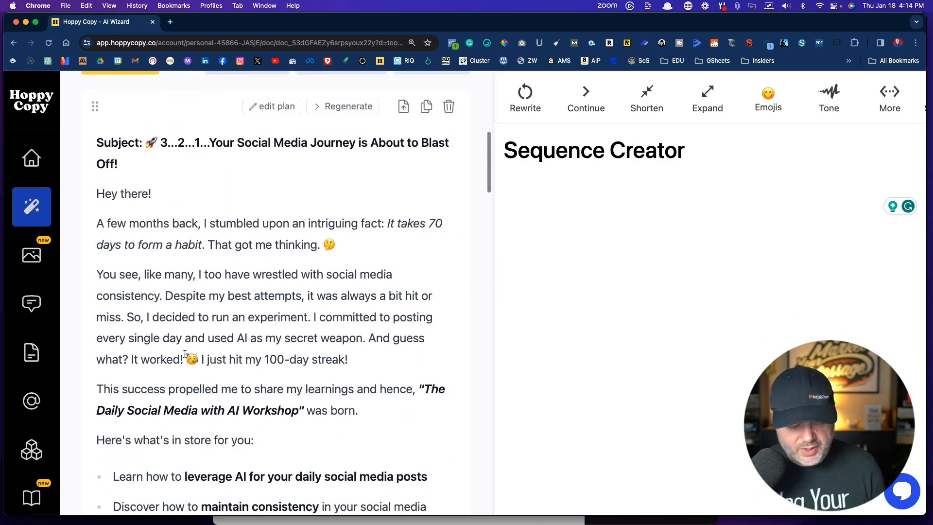